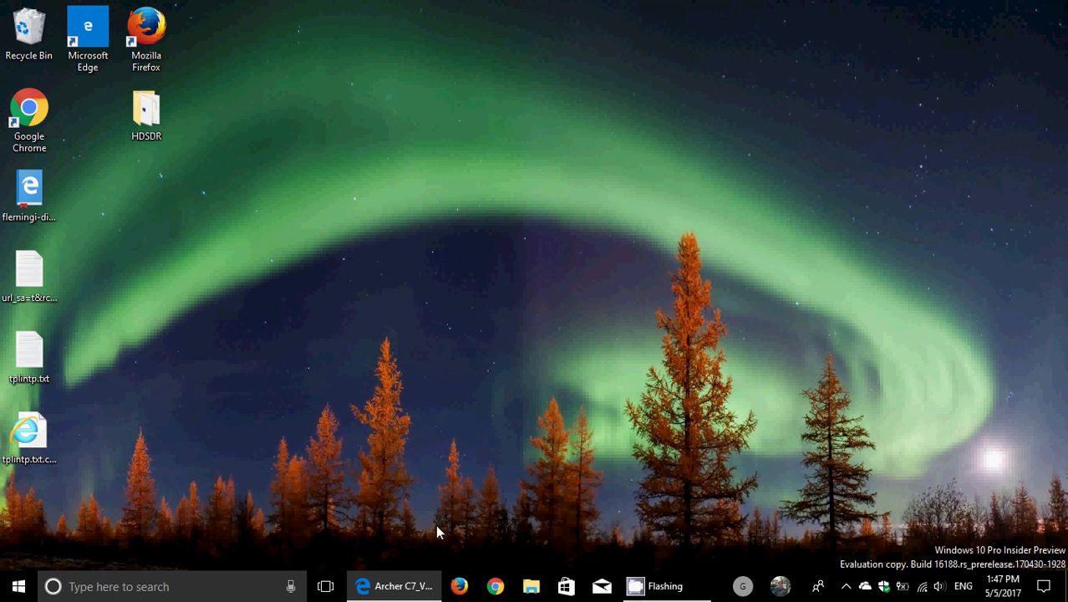
Switch to Microsoft Edge and open section 5.3.1, Add TP-Link ID to Manage the Router, of the Archer C7 guide at a readable size.
left_click(406, 588)
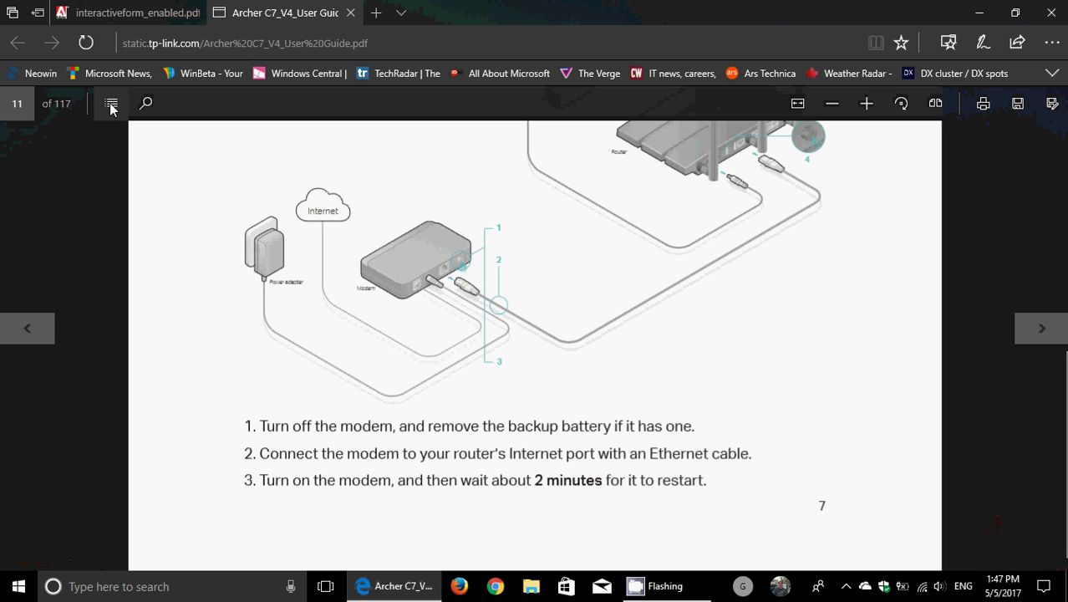
left_click(111, 103)
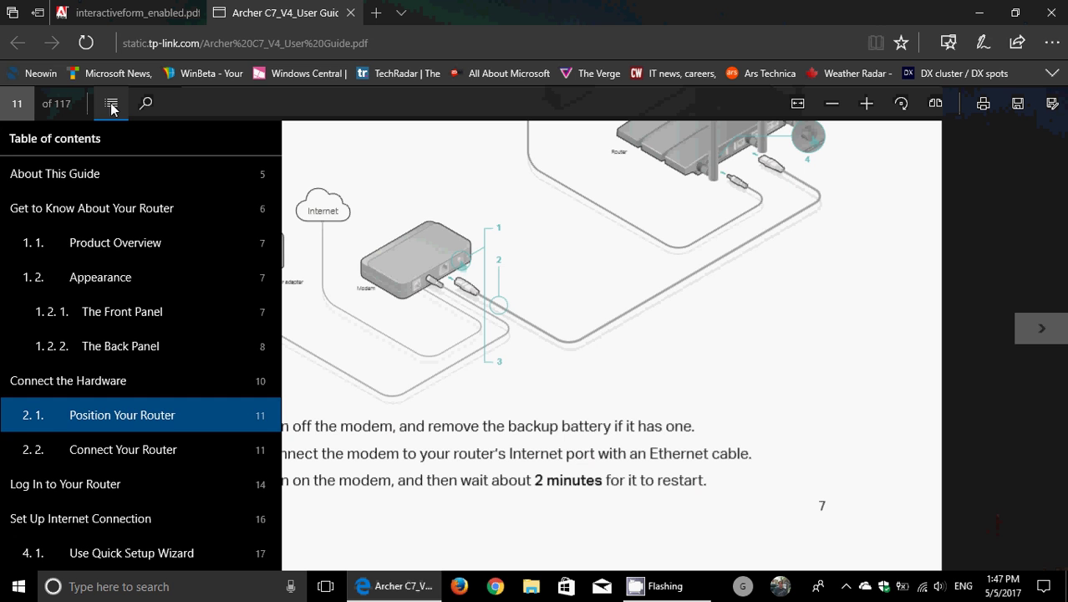
scroll(118, 381, "down", 3)
scroll(118, 381, "down", 3)
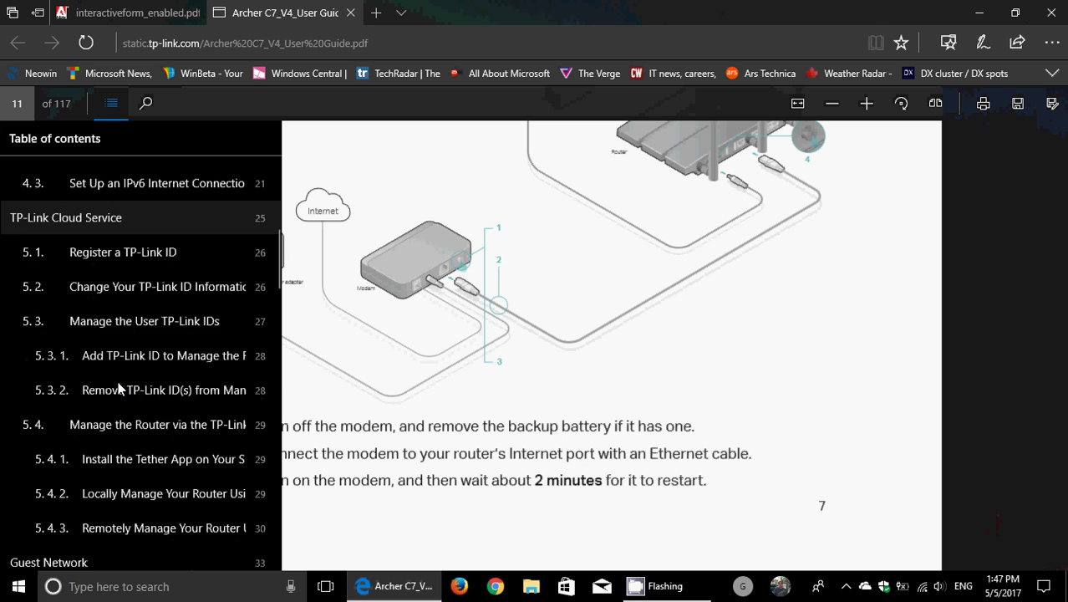
left_click(146, 241)
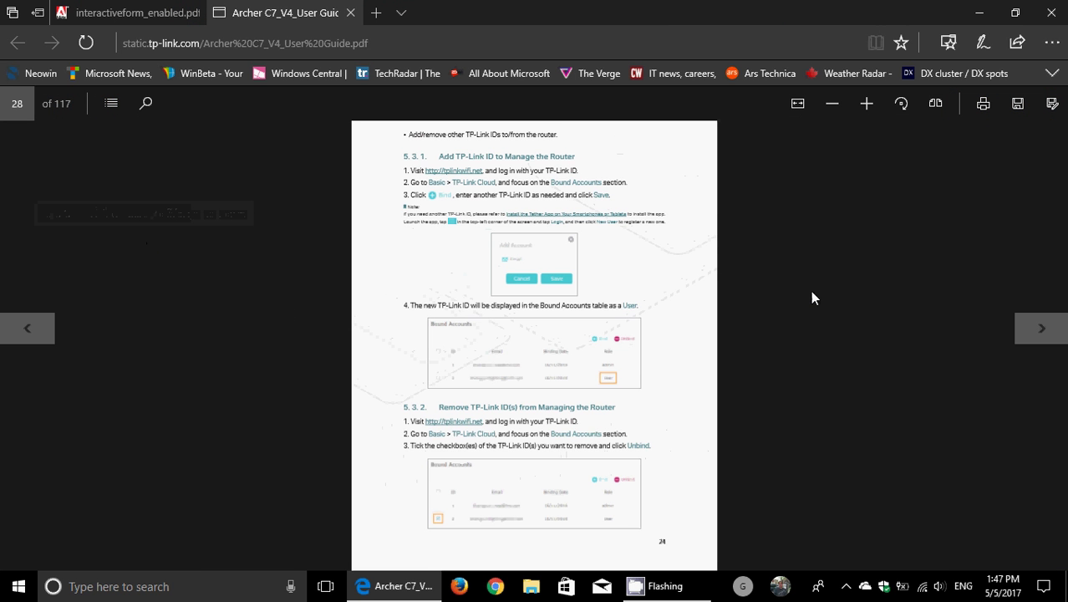
left_click(867, 104)
left_click(867, 103)
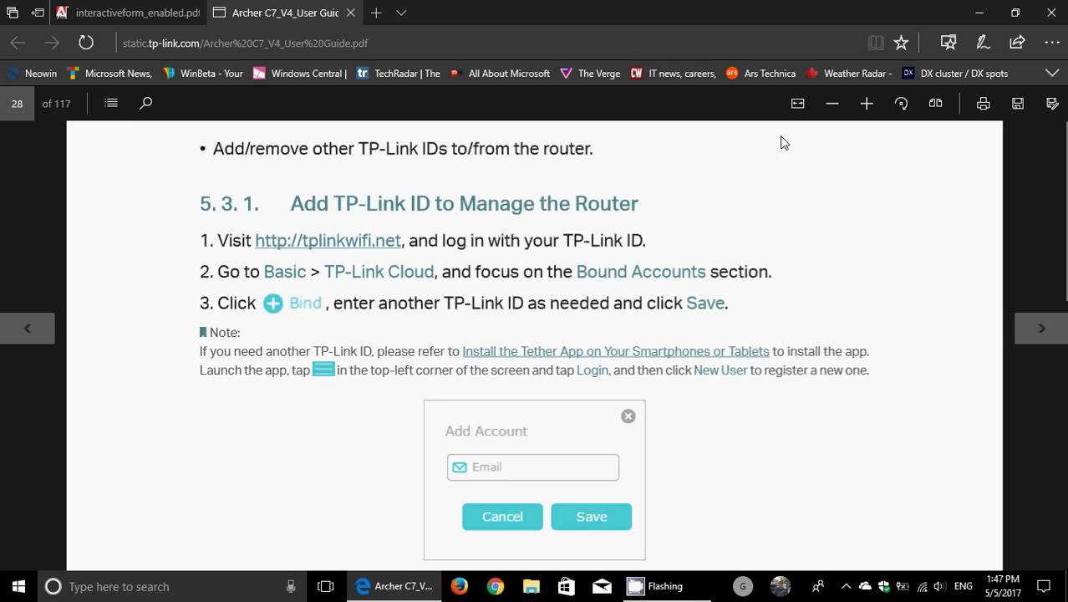
Try the two-page layout for the guide and return to the single-page layout.
left_click(936, 103)
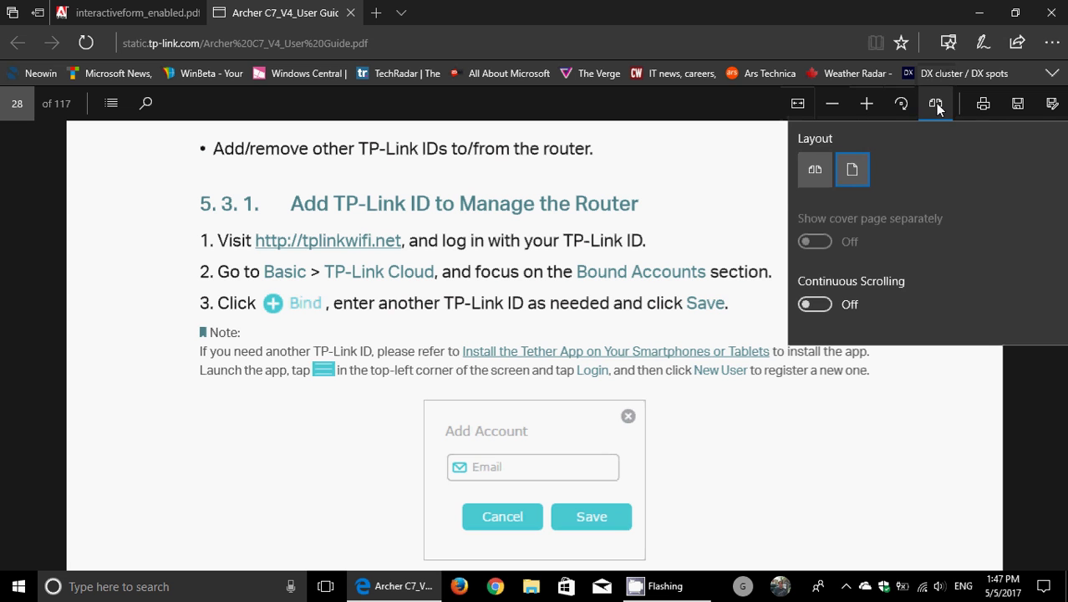
left_click(808, 170)
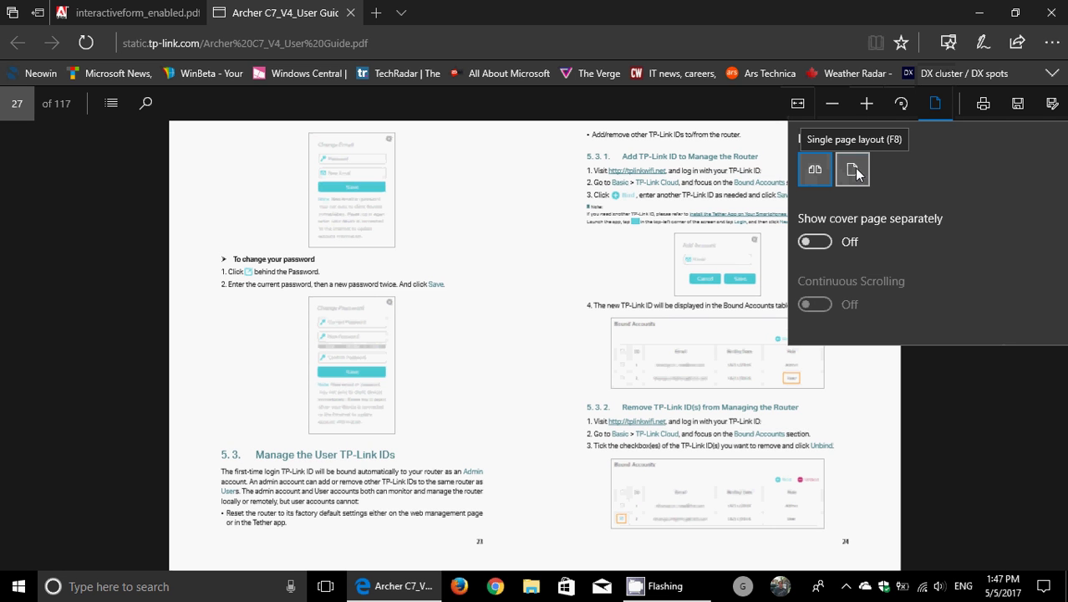
left_click(854, 171)
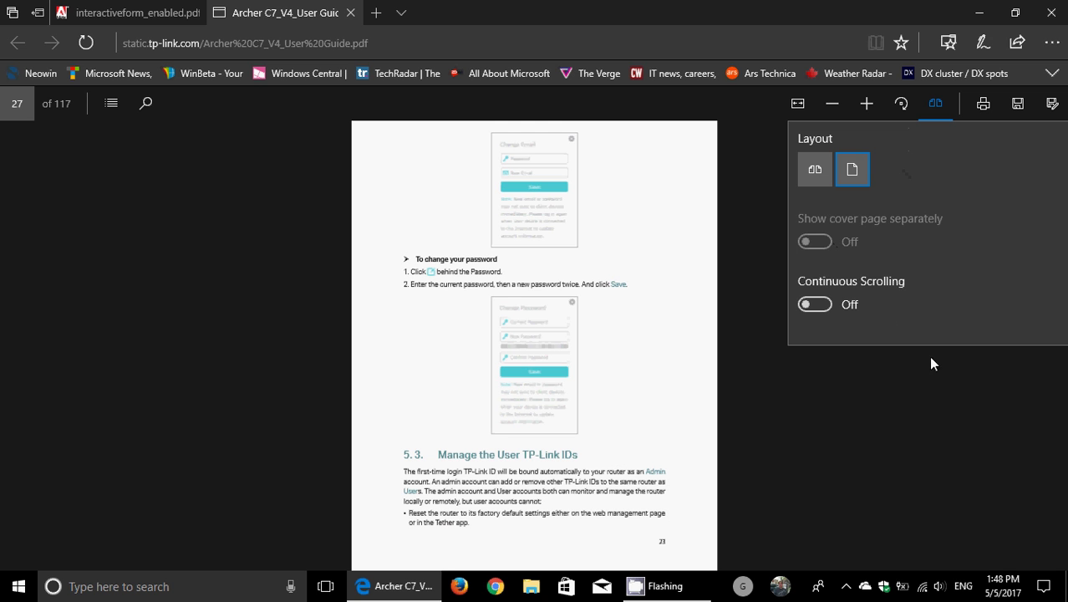
left_click(983, 363)
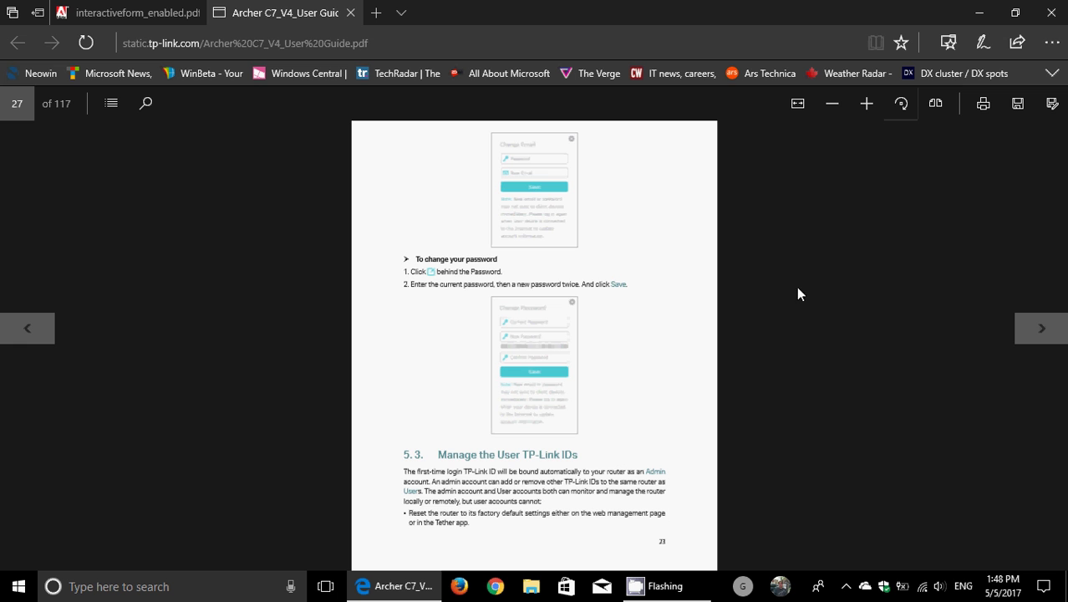
Go to page 28 of the guide and enlarge it to view the steps for adding a TP-Link ID.
left_click(1044, 329)
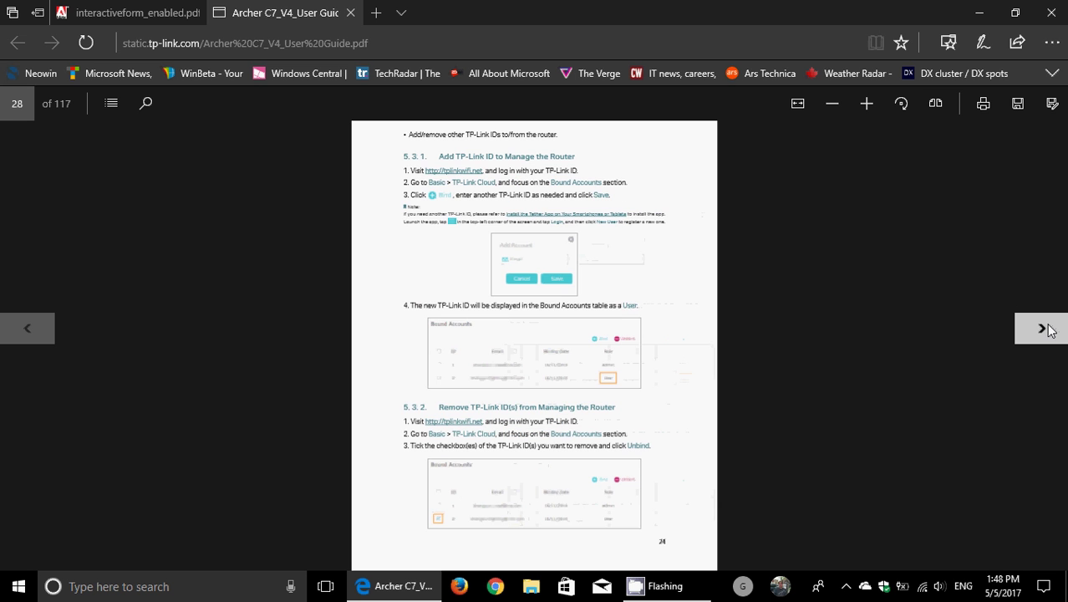
left_click(859, 109)
left_click(869, 108)
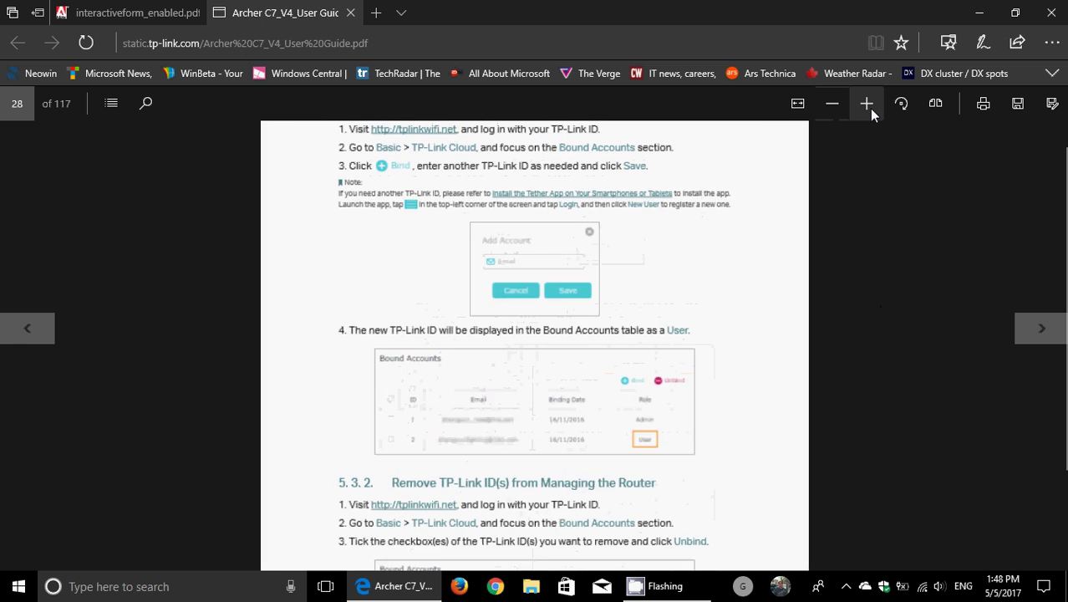
left_click(870, 108)
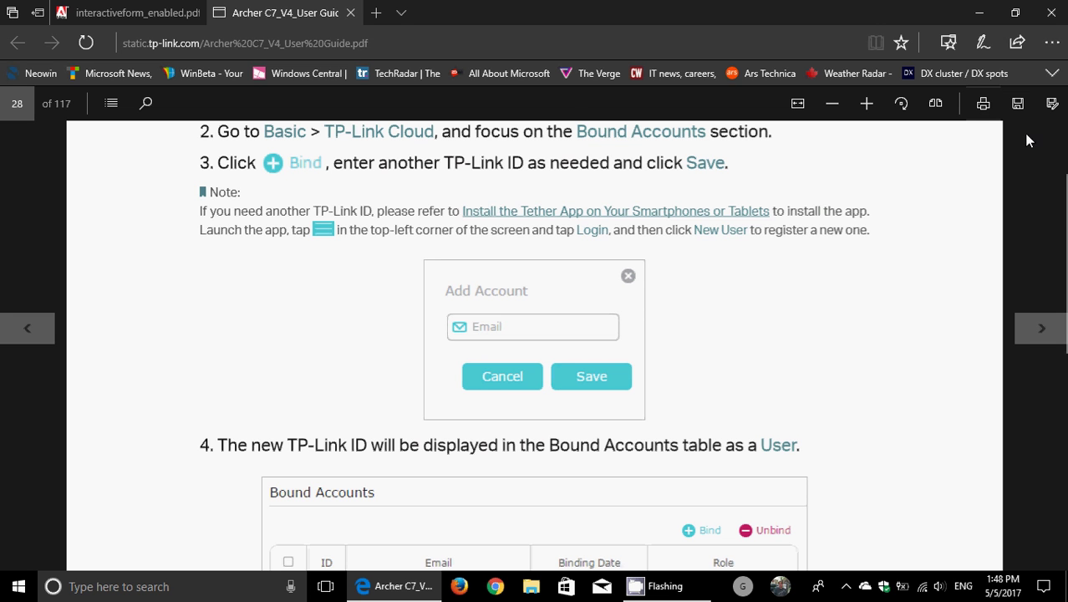
Start adding notes to the PDF and circle the Add Account dialog picture with the blue pen.
left_click(983, 42)
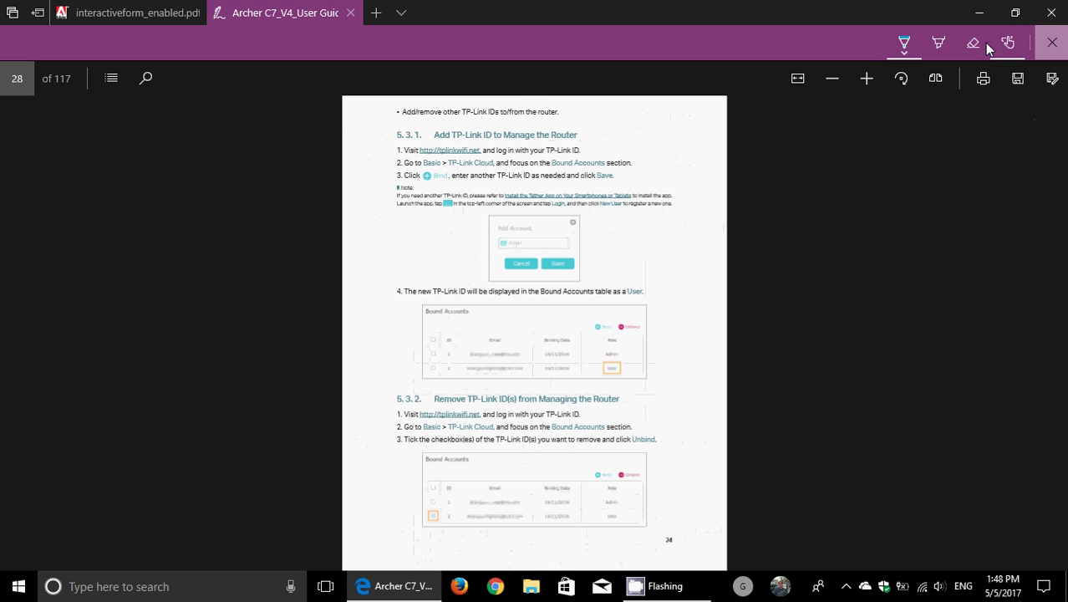
left_click(867, 78)
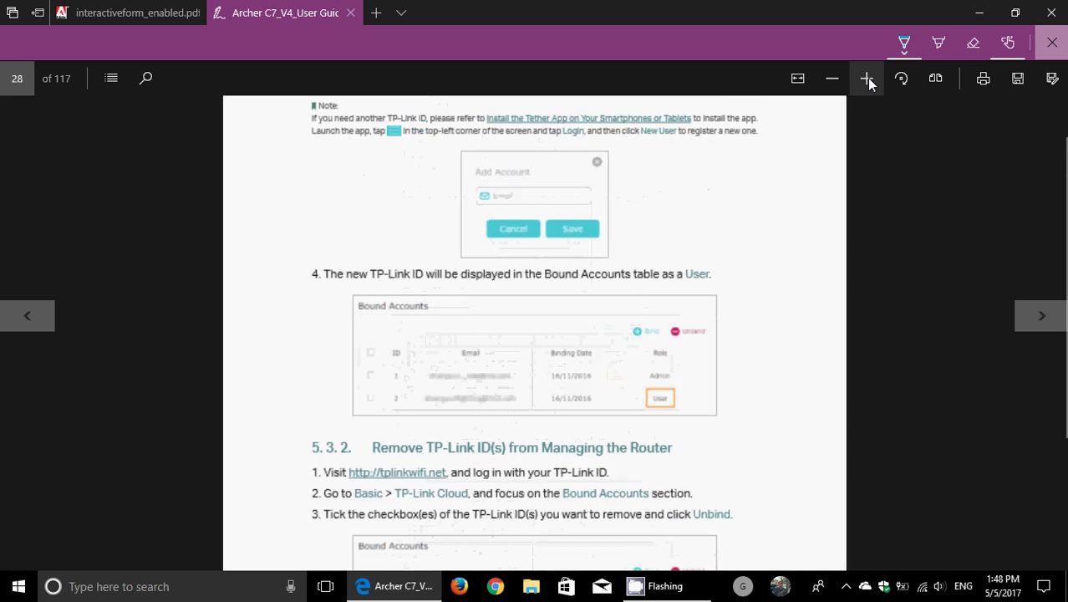
left_click(867, 78)
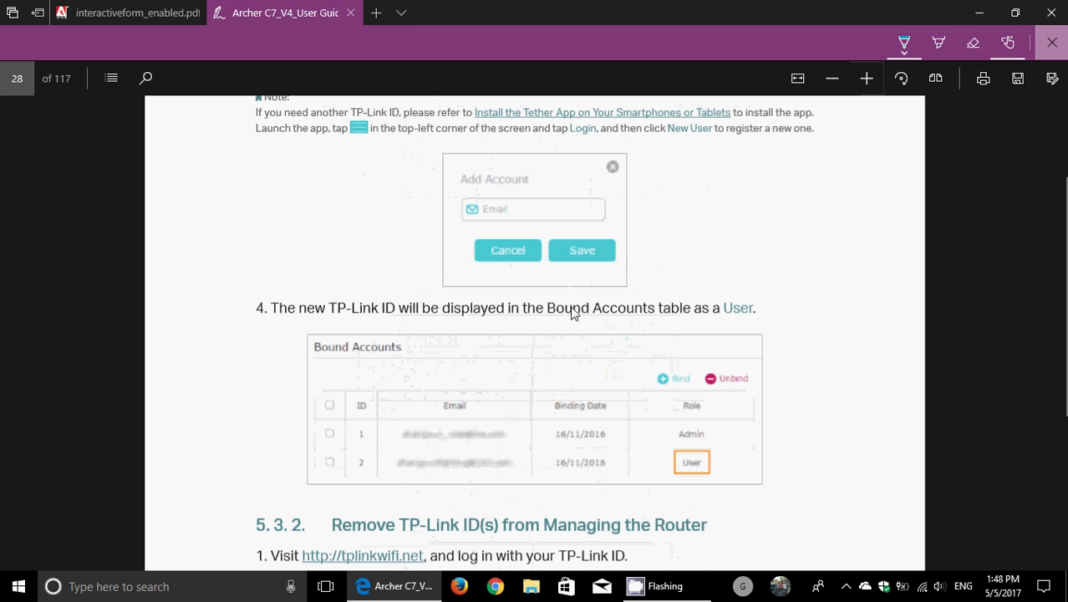
mouse_move(577, 311)
left_mouse_down()
mouse_move(642, 132)
mouse_move(558, 109)
mouse_move(408, 239)
mouse_move(561, 330)
mouse_move(585, 321)
left_mouse_up()
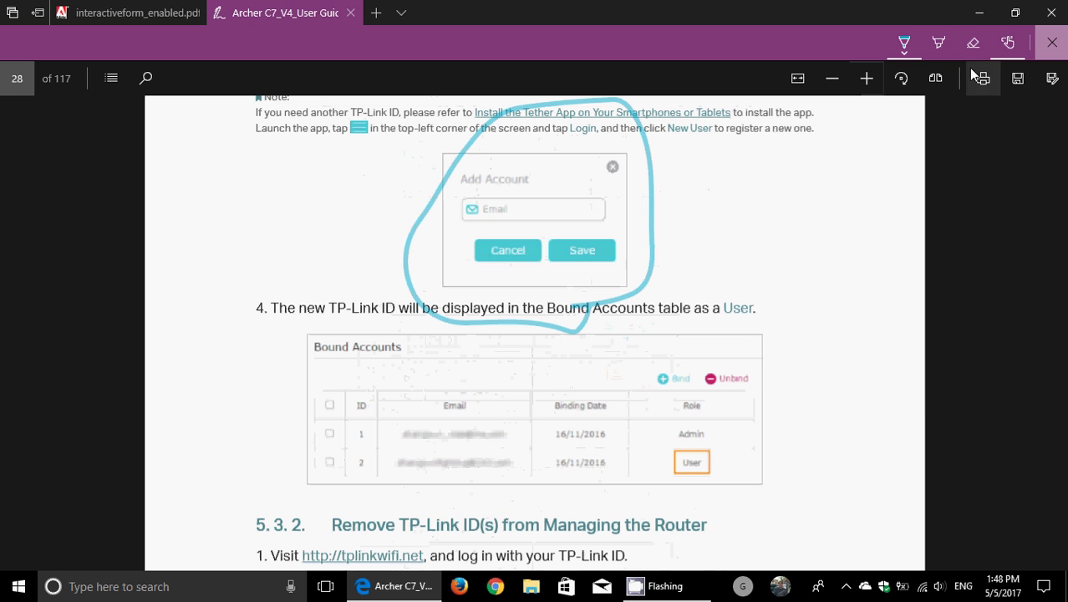
Set the pen colour to orange and draw an arrow pointing at the Role column of the upper Bound Accounts table.
left_click(907, 48)
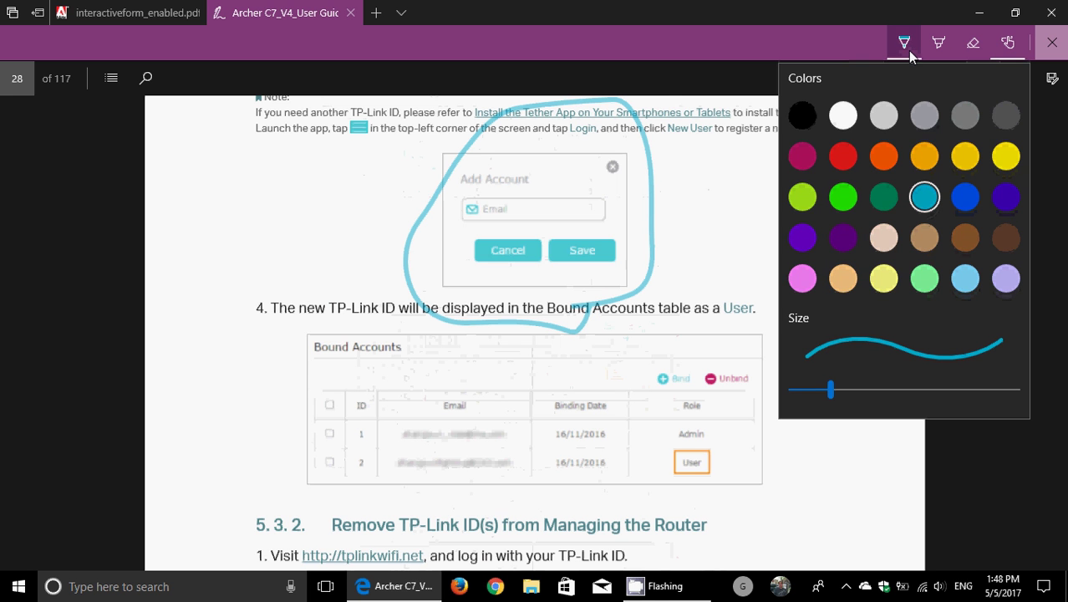
left_click(925, 157)
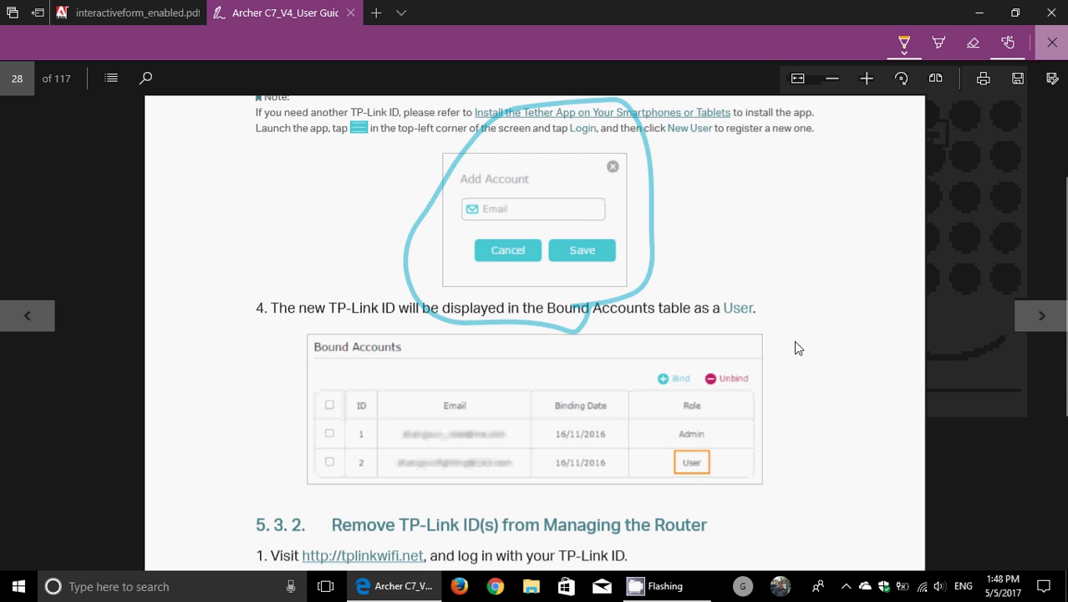
left_click_drag(872, 426, 776, 425)
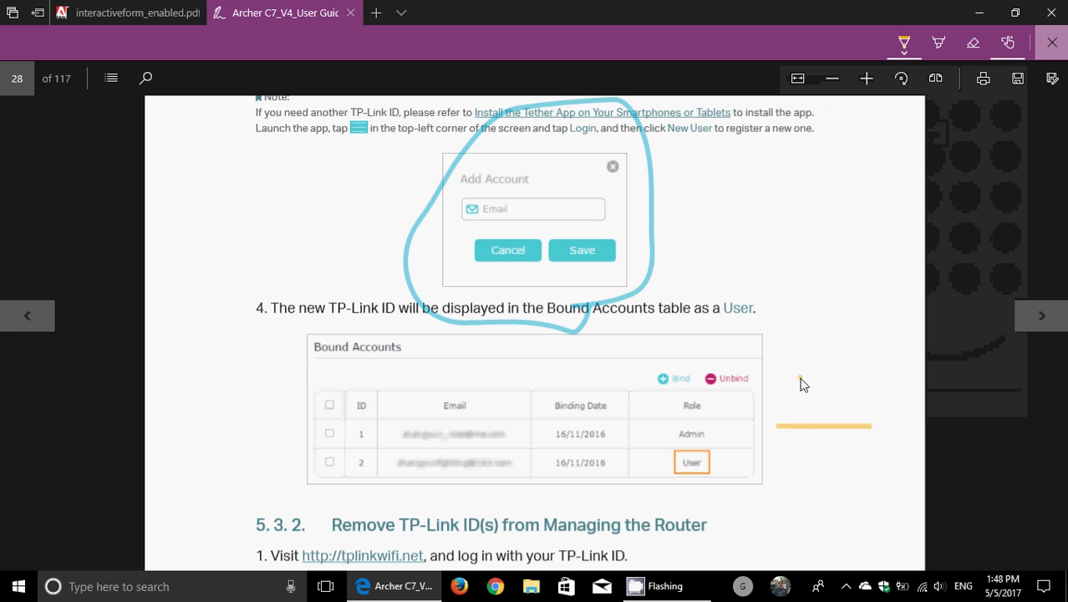
mouse_move(801, 377)
left_mouse_down()
mouse_move(748, 416)
mouse_move(812, 436)
left_mouse_up()
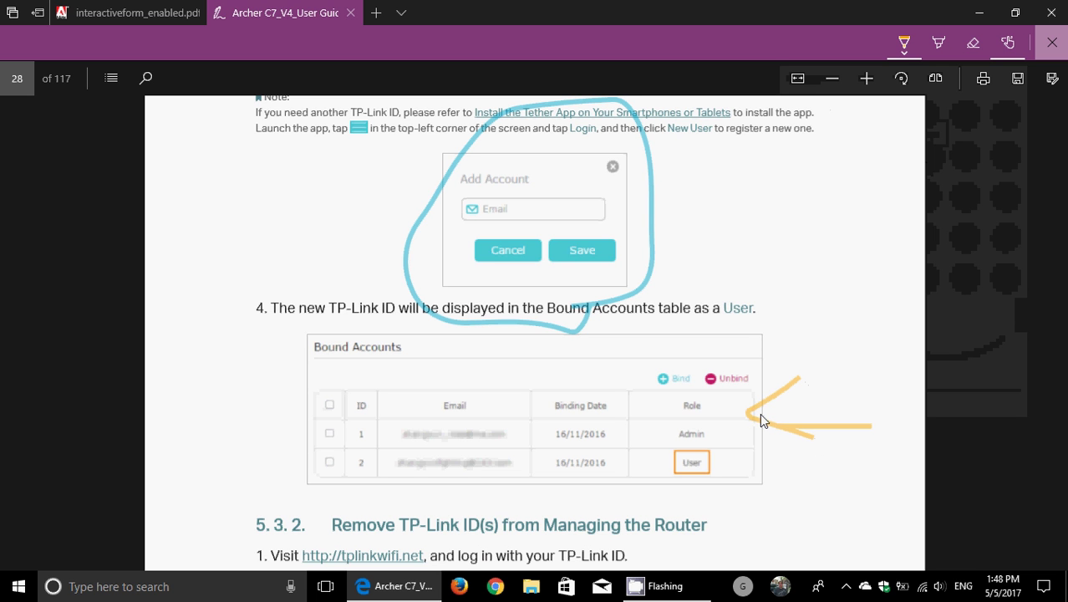
left_click_drag(760, 413, 891, 401)
Draw an orange arrow to the table's Email column, handwrite LOVE beside the Add Account picture, and leave note mode.
left_click_drag(219, 357, 425, 442)
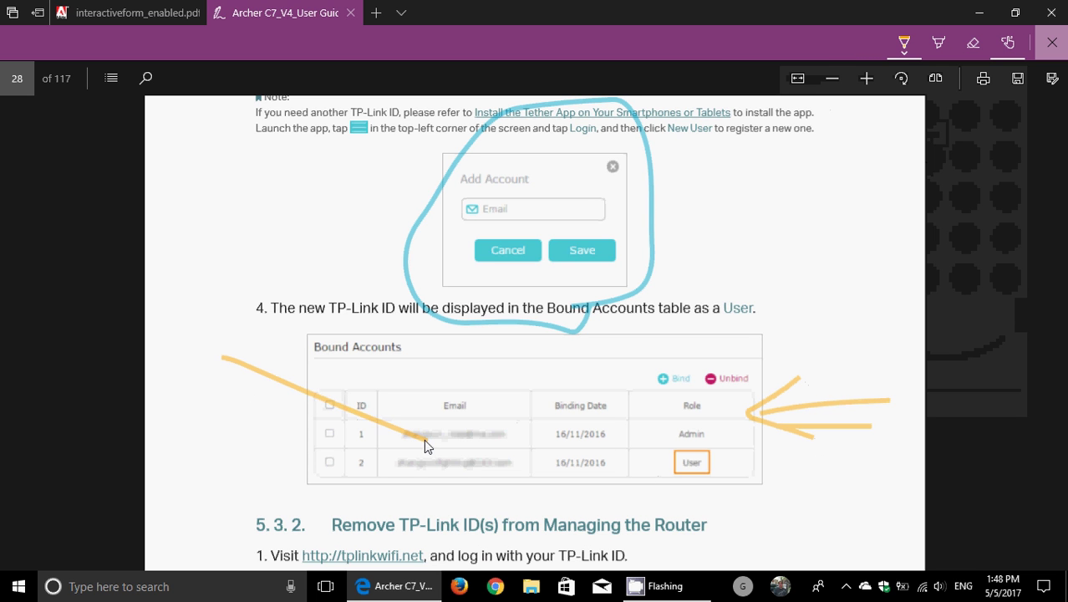
mouse_move(401, 356)
left_mouse_down()
mouse_move(424, 441)
mouse_move(382, 470)
mouse_move(349, 475)
left_mouse_up()
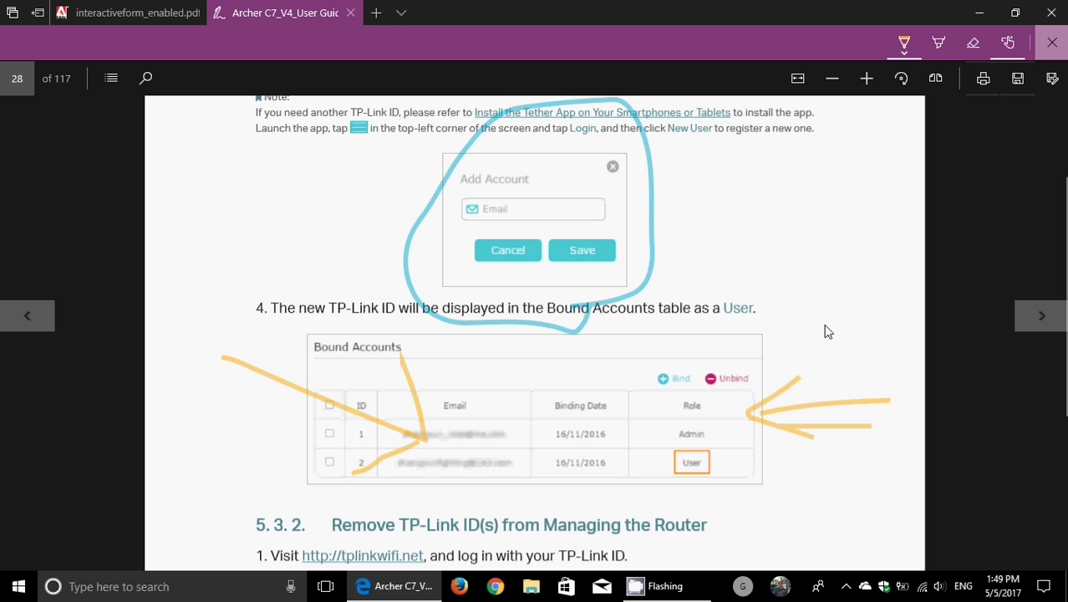
mouse_move(762, 194)
left_mouse_down()
mouse_move(788, 232)
mouse_move(811, 199)
mouse_move(850, 184)
mouse_move(885, 183)
mouse_move(872, 209)
mouse_move(879, 199)
mouse_move(876, 214)
mouse_move(890, 212)
left_mouse_up()
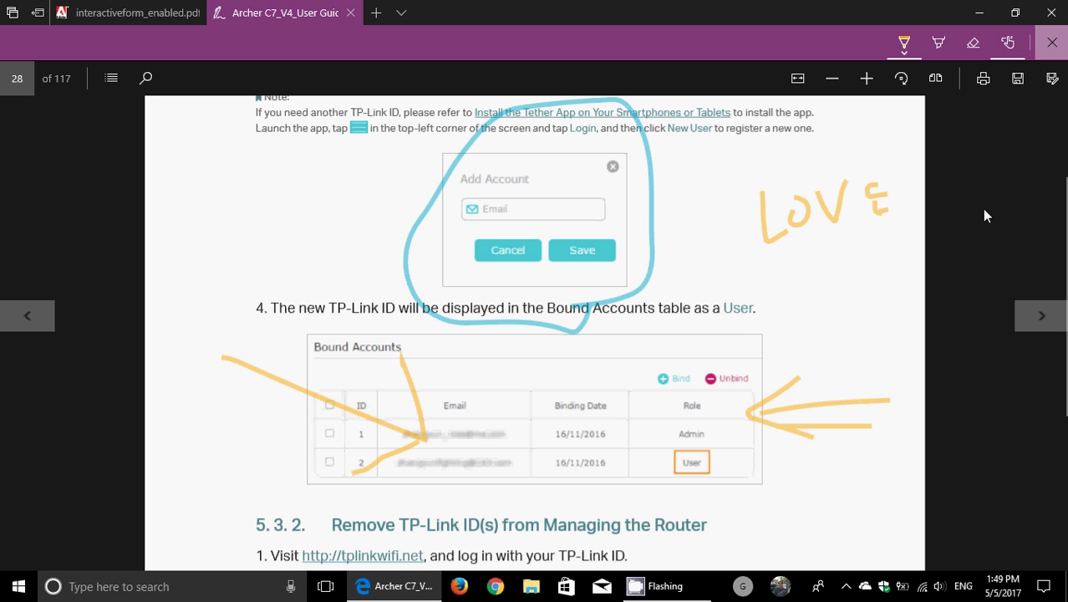
left_click(1054, 45)
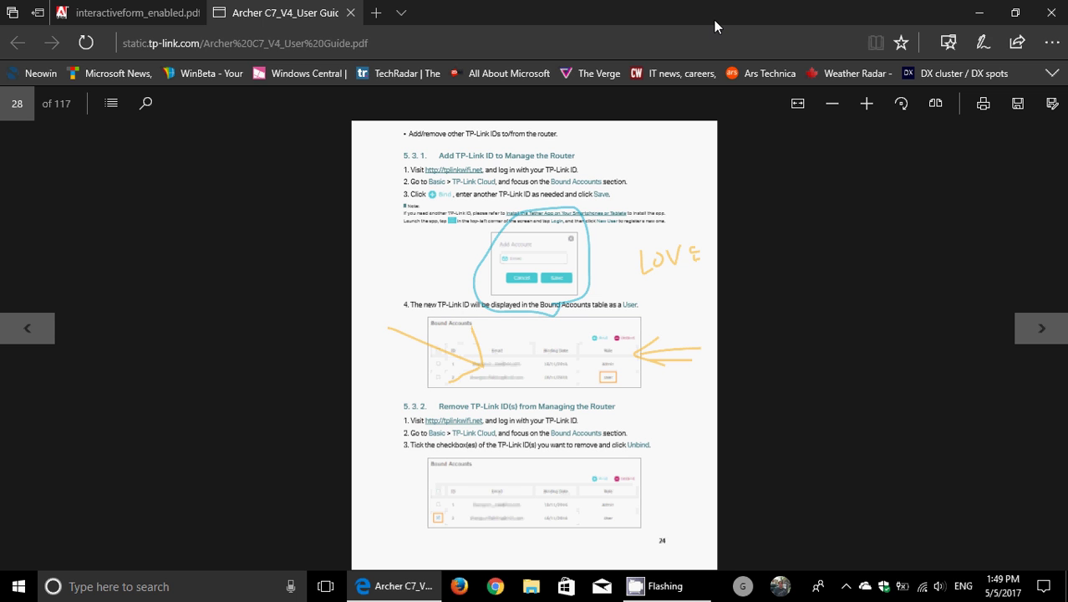
Open section 11.1, Share Local Resources on the Internet by Virtual Servers, from the table of contents and enlarge the page.
left_click(112, 103)
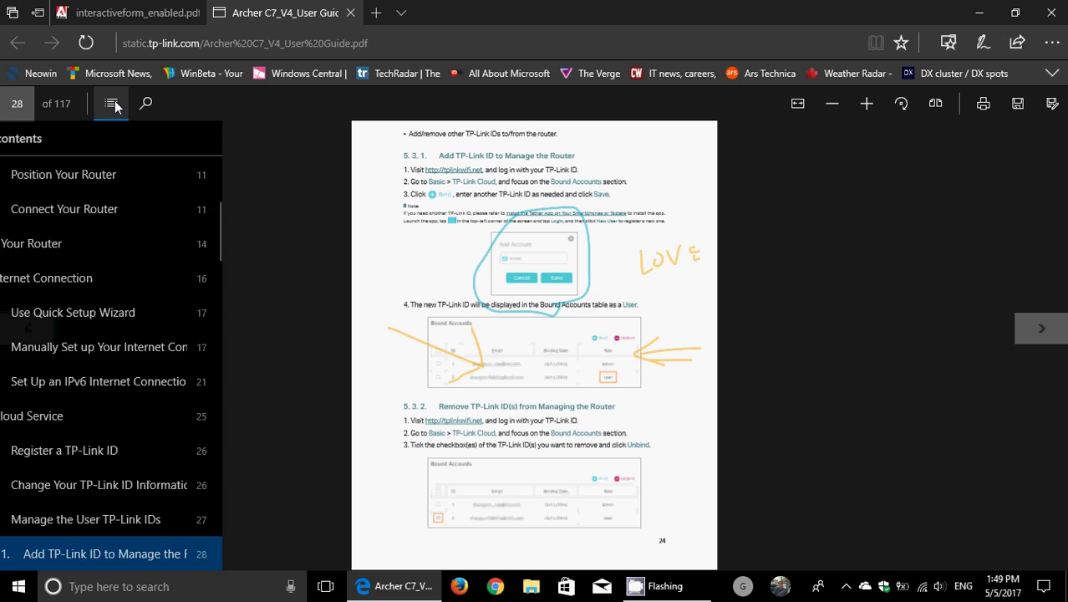
scroll(126, 314, "down", 15)
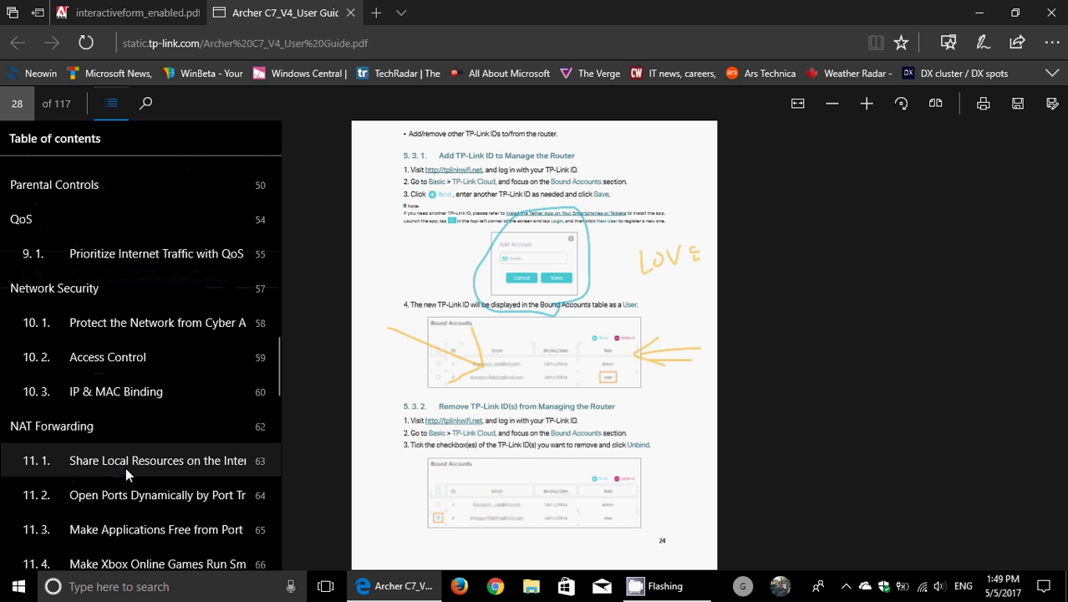
left_click(135, 463)
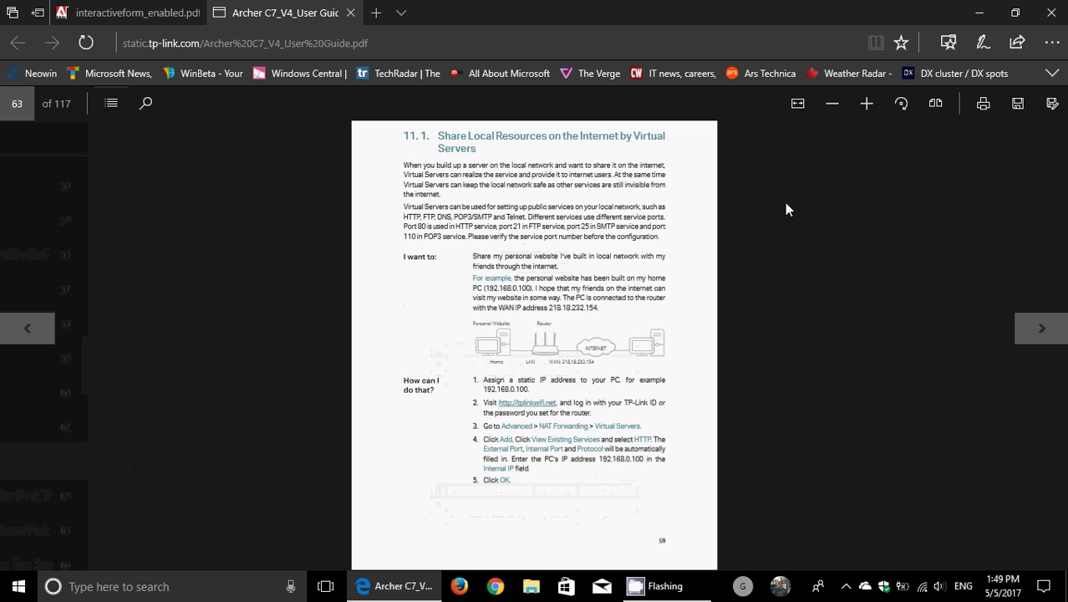
left_click(866, 103)
left_click(866, 104)
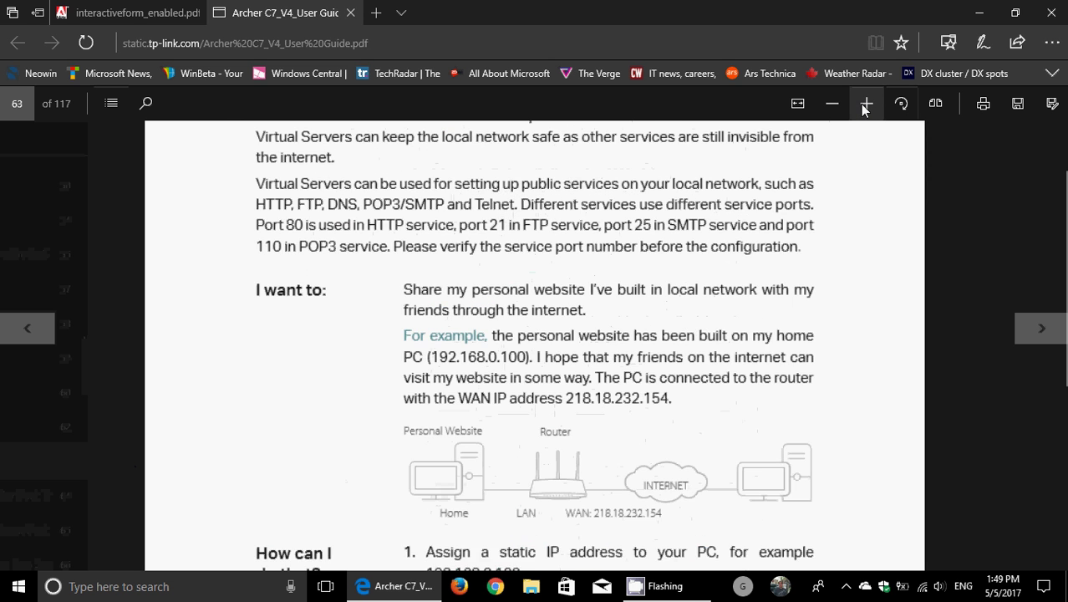
Read through the virtual server explanation and setup instructions on page 63.
scroll(761, 328, "down", 1)
scroll(761, 328, "down", 6)
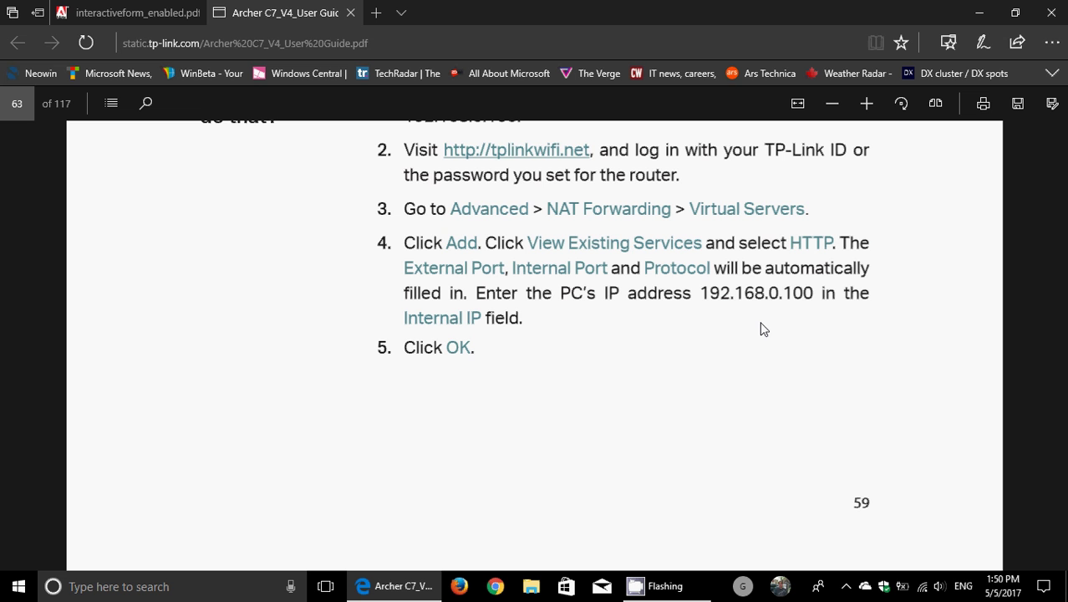
scroll(393, 213, "down", 1)
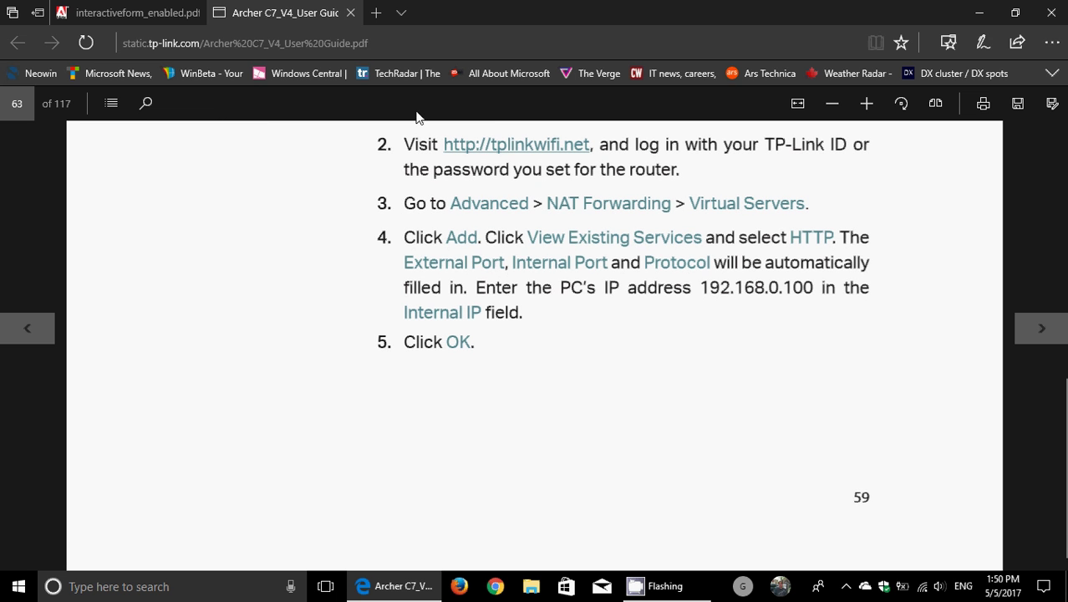
scroll(472, 323, "up", 4)
scroll(472, 322, "down", 4)
scroll(472, 323, "up", 10)
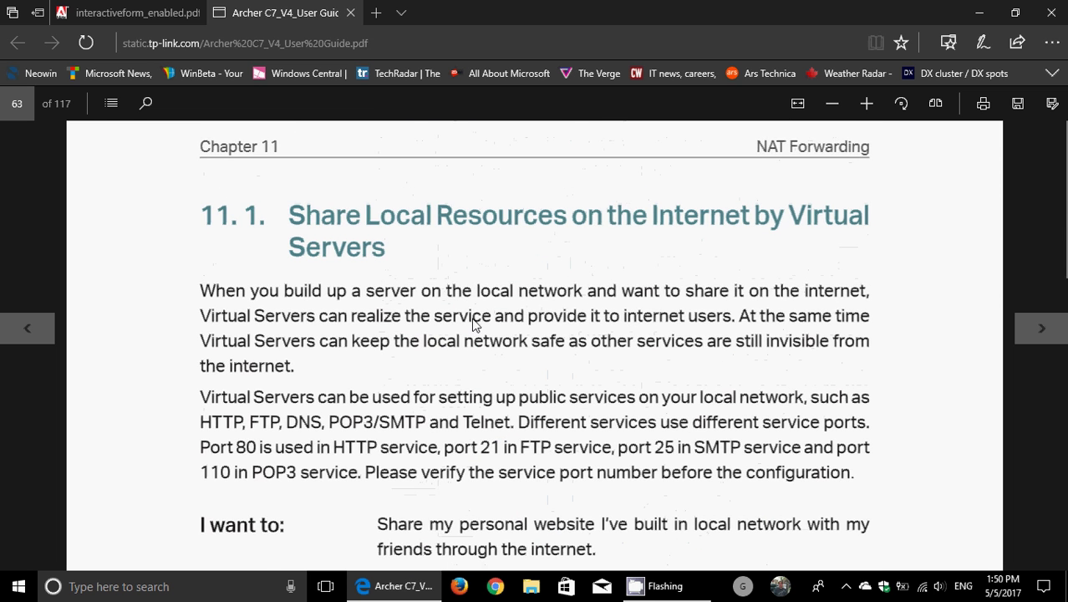
scroll(472, 322, "down", 4)
Switch to the interactive PDF form and enter a name in the Last field of its Name section.
left_click(97, 22)
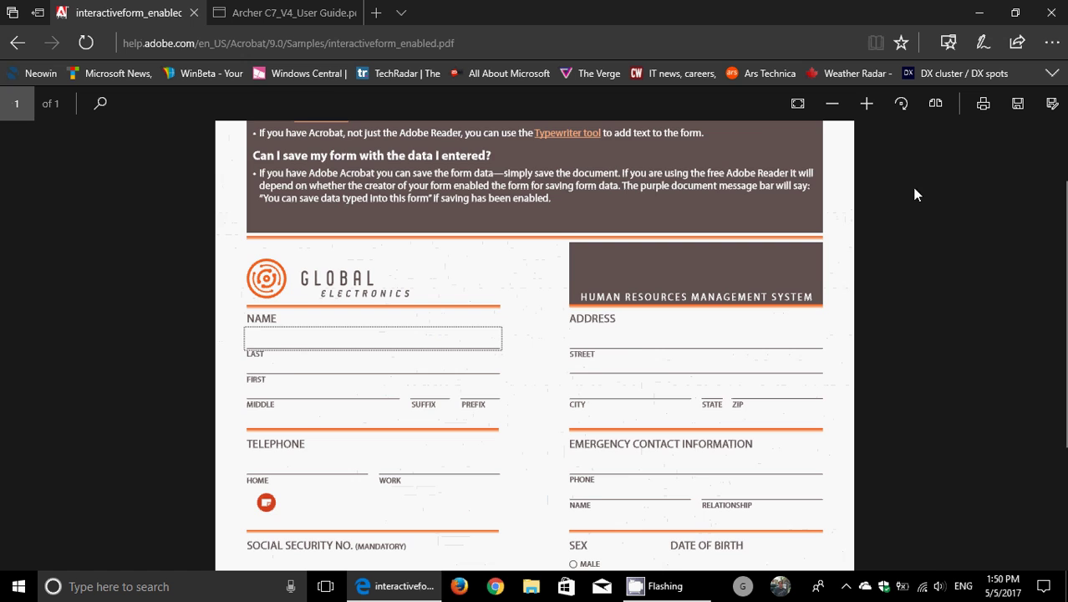
left_click(866, 103)
left_click(866, 103)
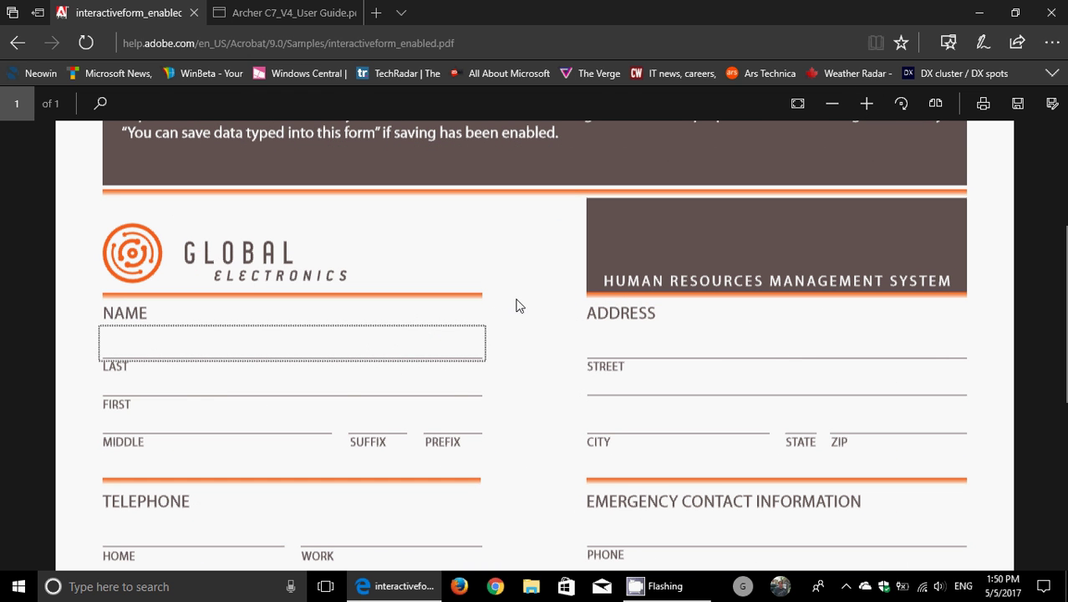
left_click(179, 350)
left_click(163, 351)
type("gILLES")
scroll(161, 364, "up", 1)
scroll(349, 507, "up", 1)
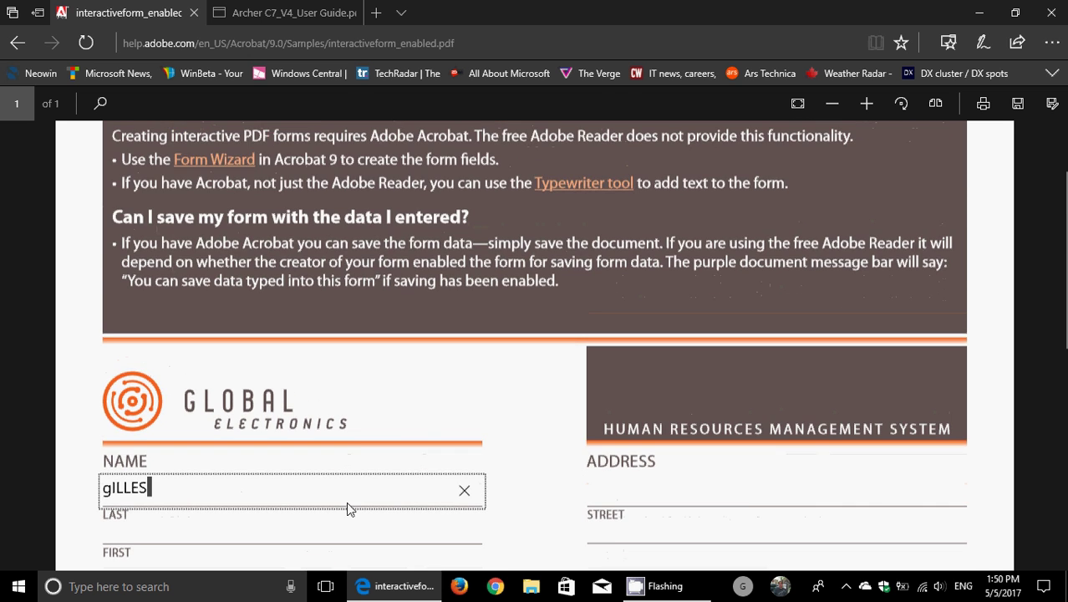
scroll(348, 507, "down", 2)
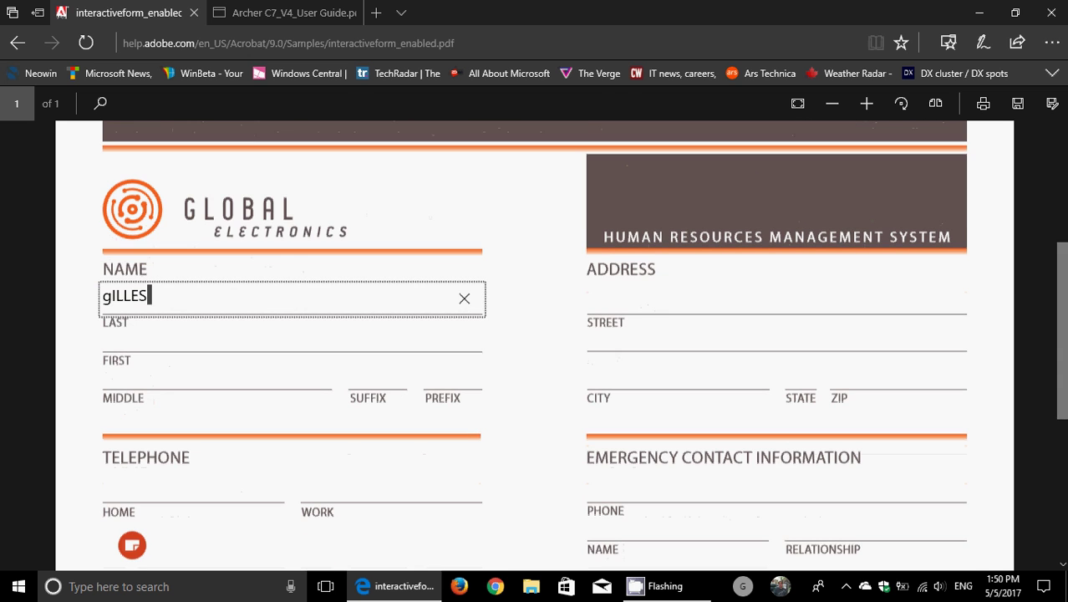
Enter the street address in the Street field of the form's Address section.
left_click(830, 297)
type("123")
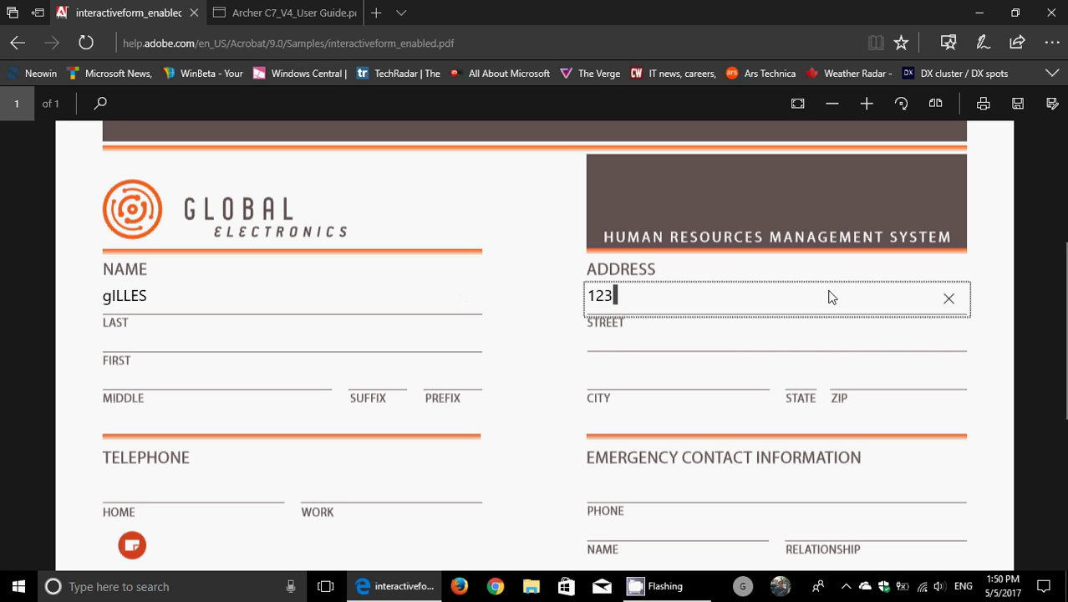
type(" BAKER STRR")
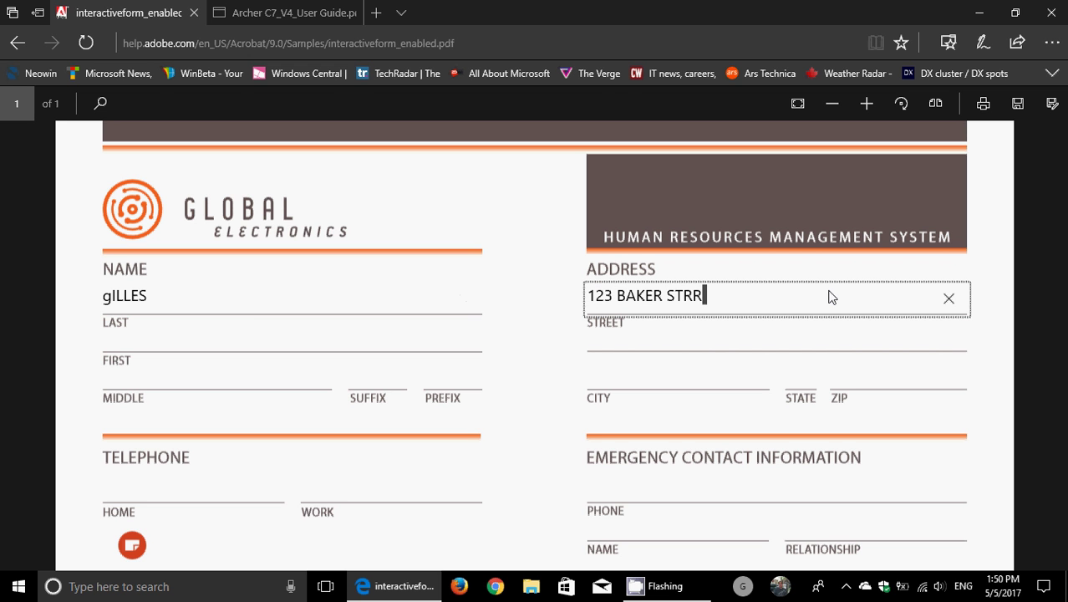
key("BackSpace")
type("EET")
Dismiss the mail notification and look over the form's remaining sections down to the Employee Signature line.
scroll(830, 297, "down", 4)
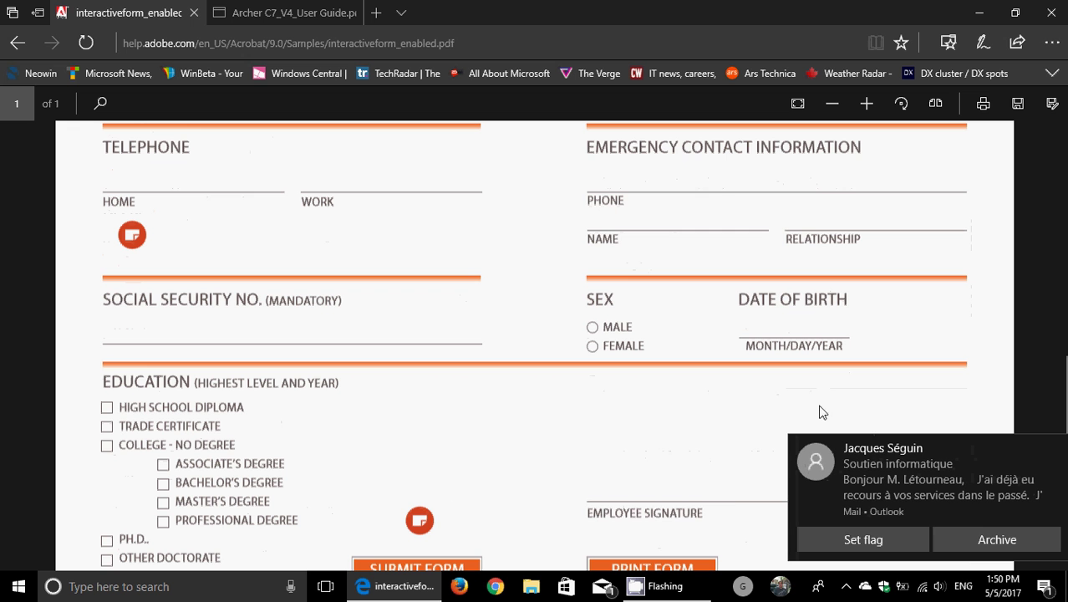
left_click(1056, 448)
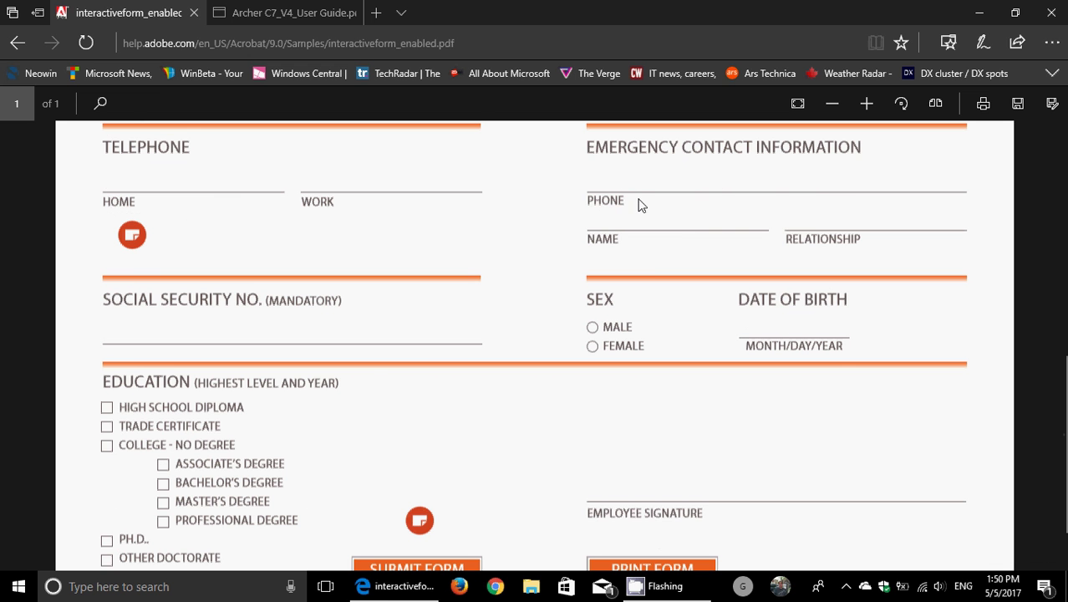
scroll(470, 382, "down", 1)
scroll(471, 384, "up", 5)
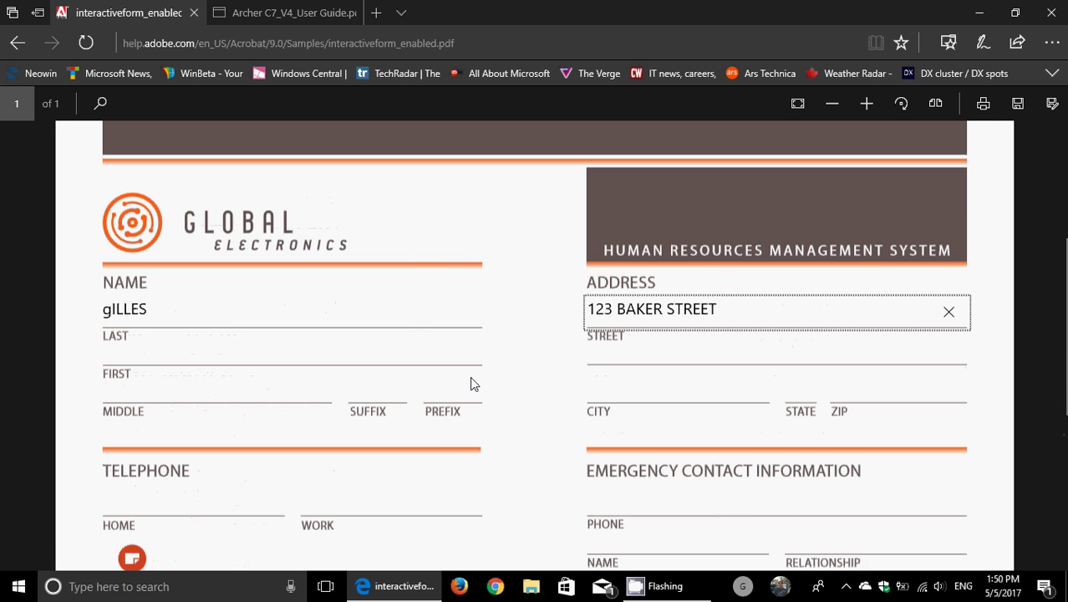
scroll(471, 384, "down", 5)
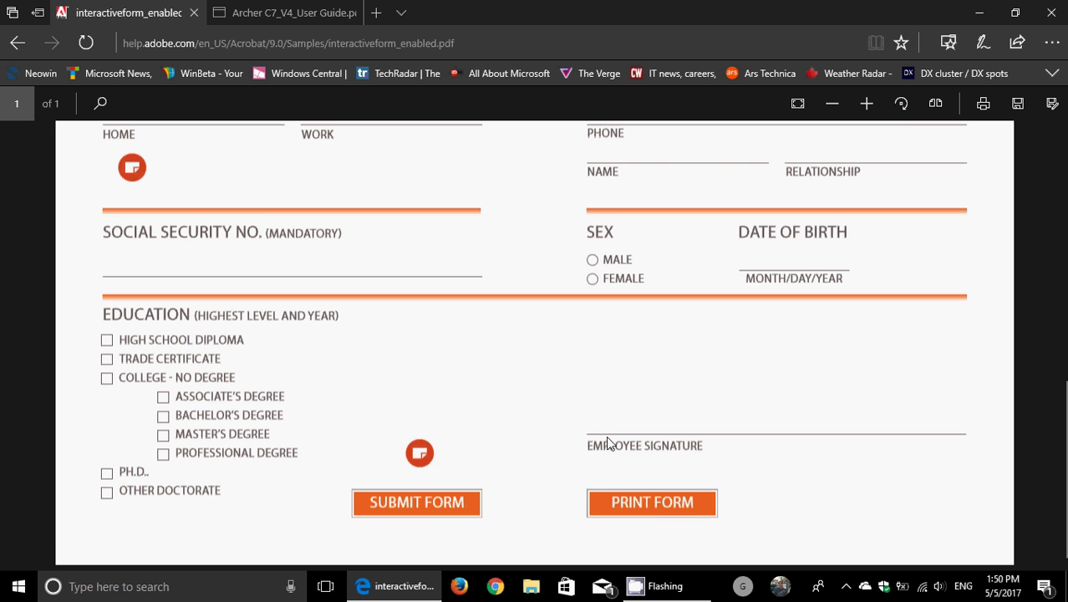
scroll(600, 444, "up", 2)
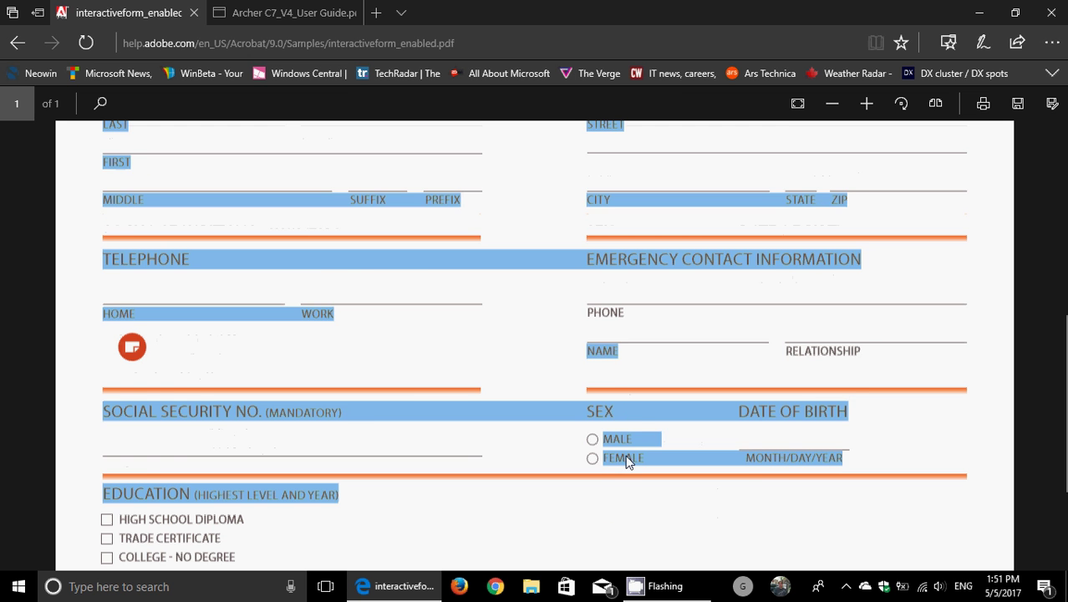
scroll(608, 507, "down", 2)
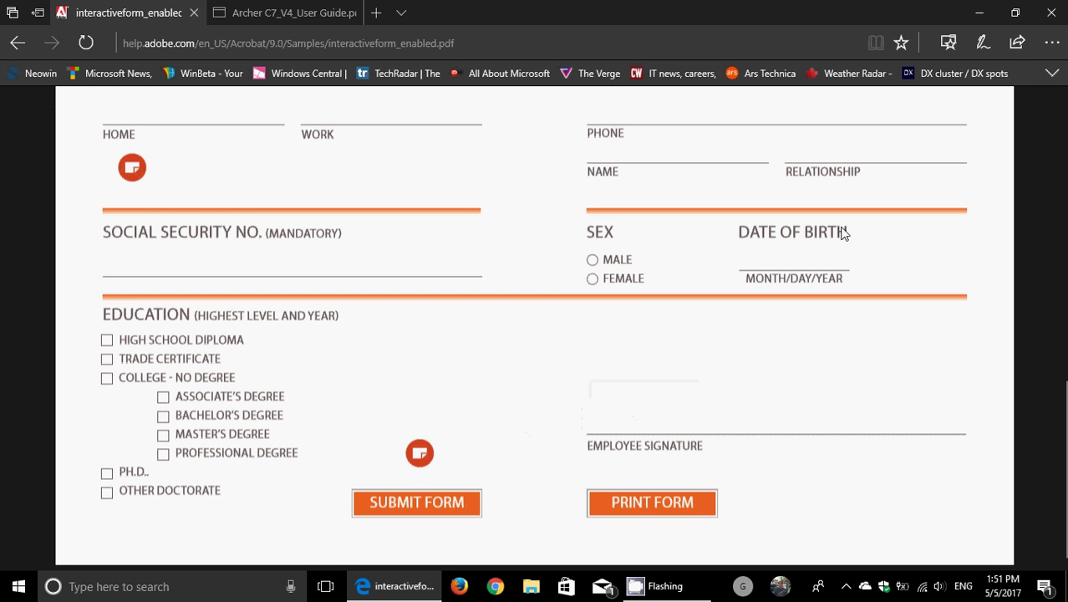
Add a handwritten orange ink signature above the Employee Signature line using a web note, and leave note mode.
left_click(983, 43)
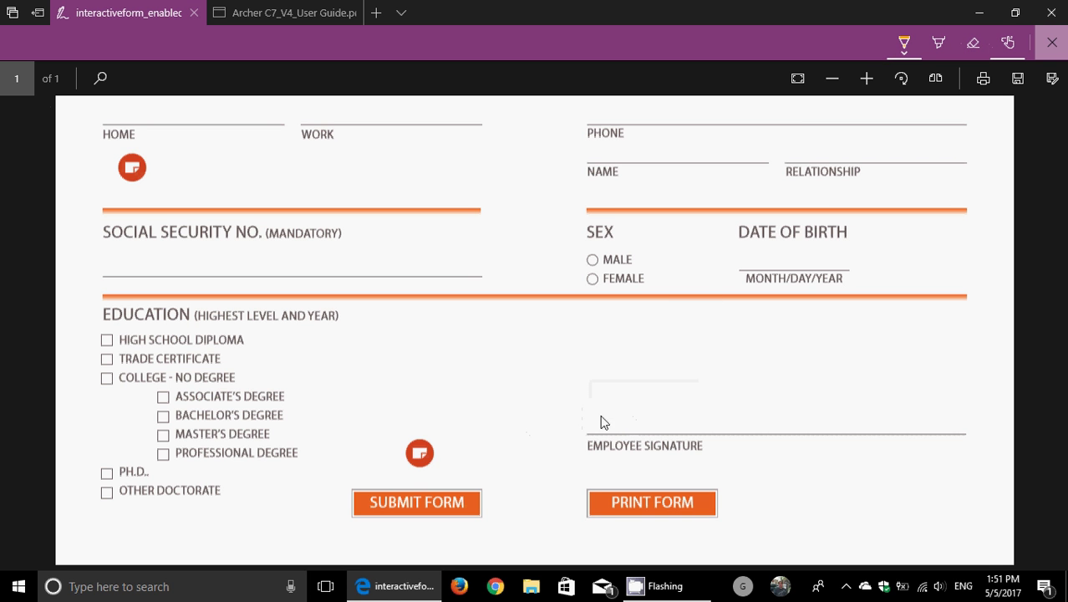
mouse_move(600, 427)
left_mouse_down()
mouse_move(608, 392)
mouse_move(680, 318)
mouse_move(712, 335)
mouse_move(737, 407)
mouse_move(796, 414)
left_mouse_up()
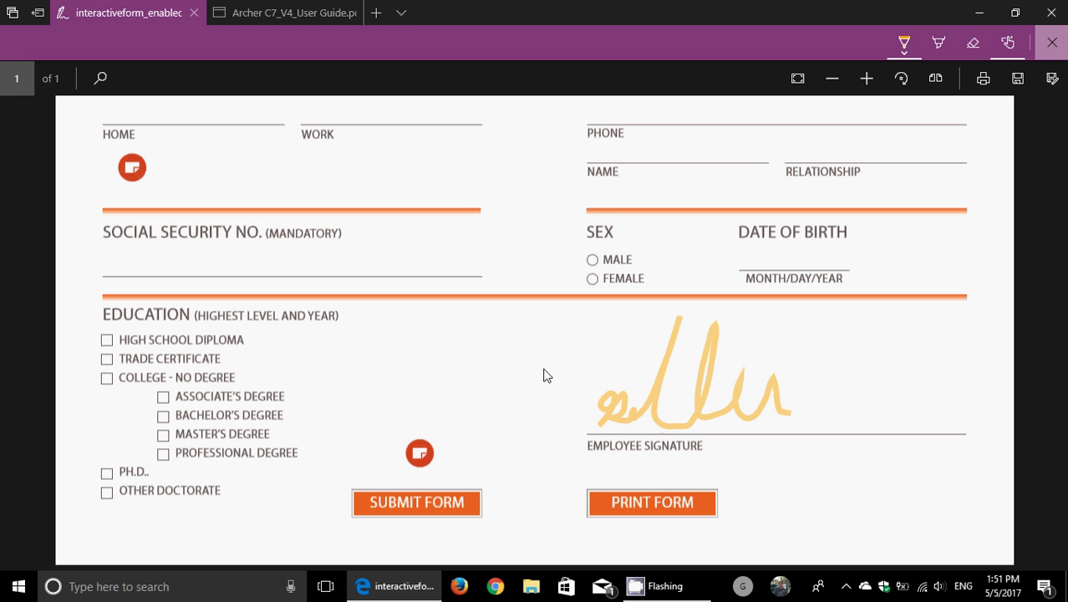
left_click(1052, 43)
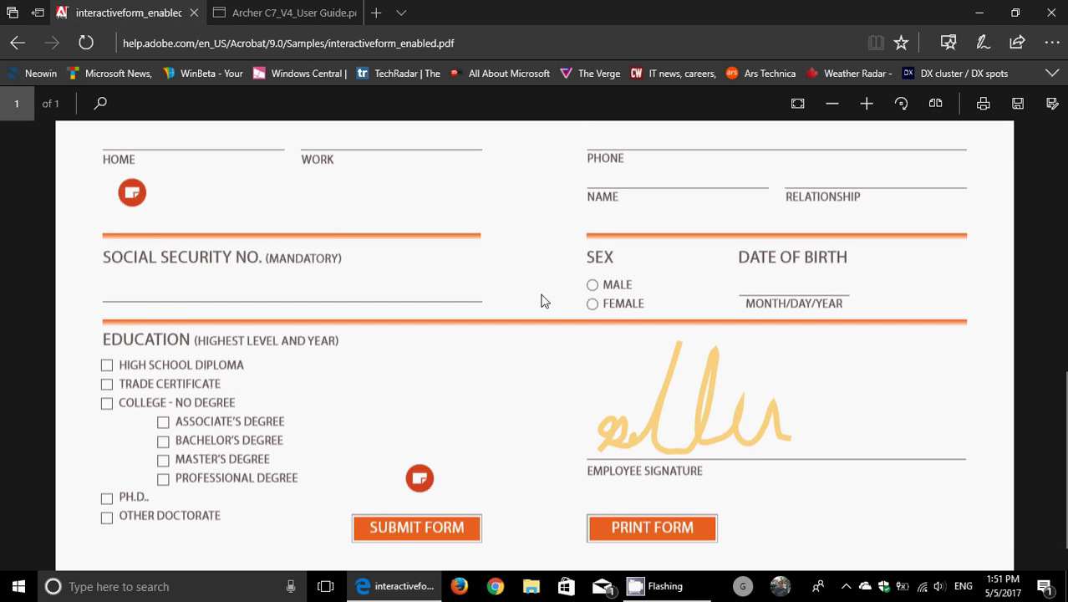
Go back to the form's introductory text and switch to the open Archer C7 User Guide PDF.
scroll(541, 301, "up", 10)
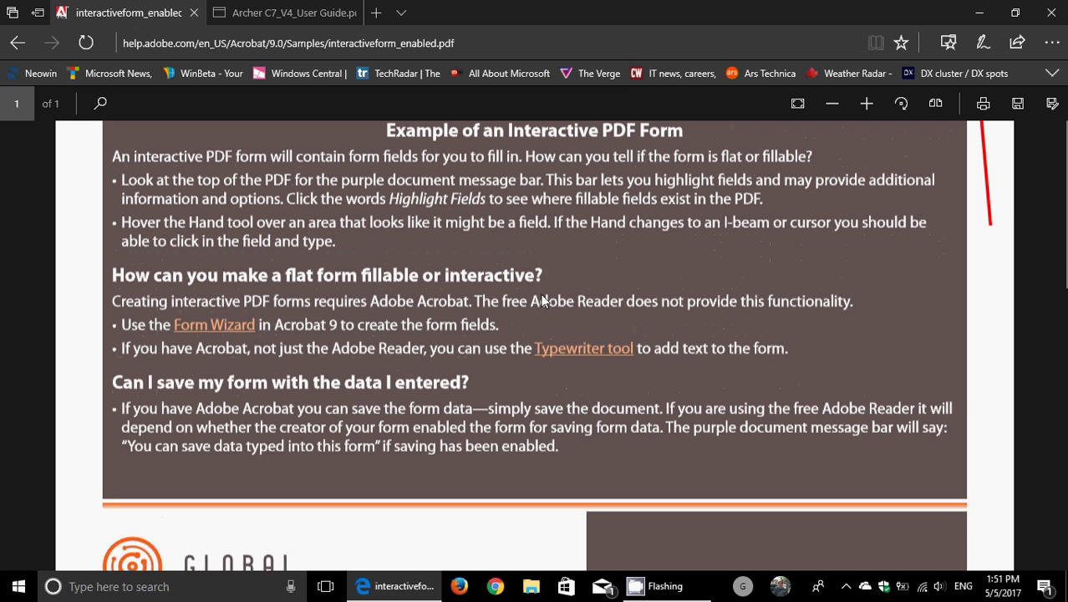
left_click(289, 13)
left_click(449, 39)
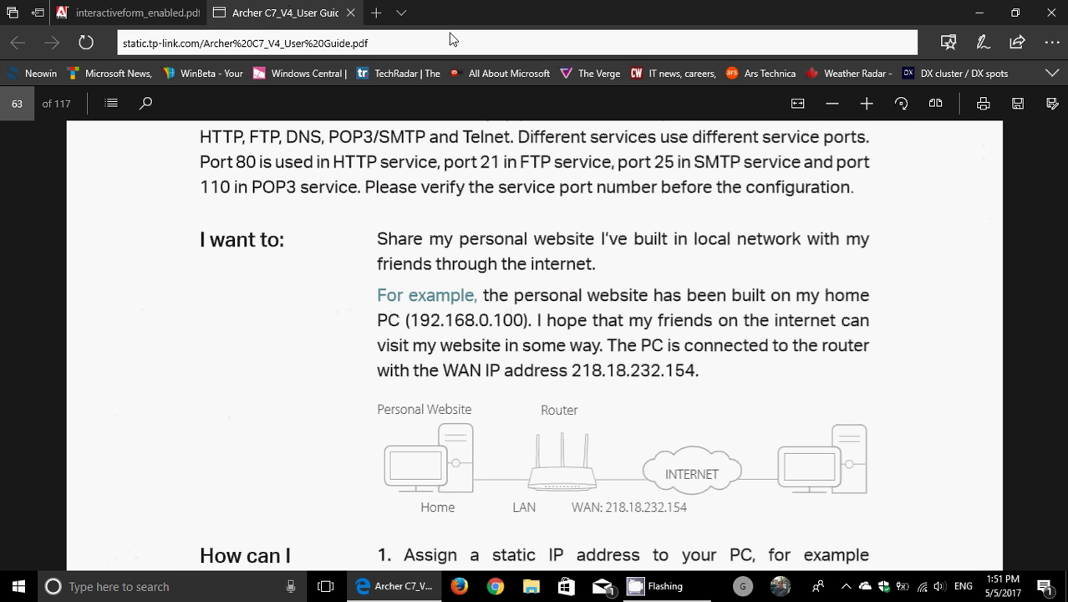
left_click(449, 27)
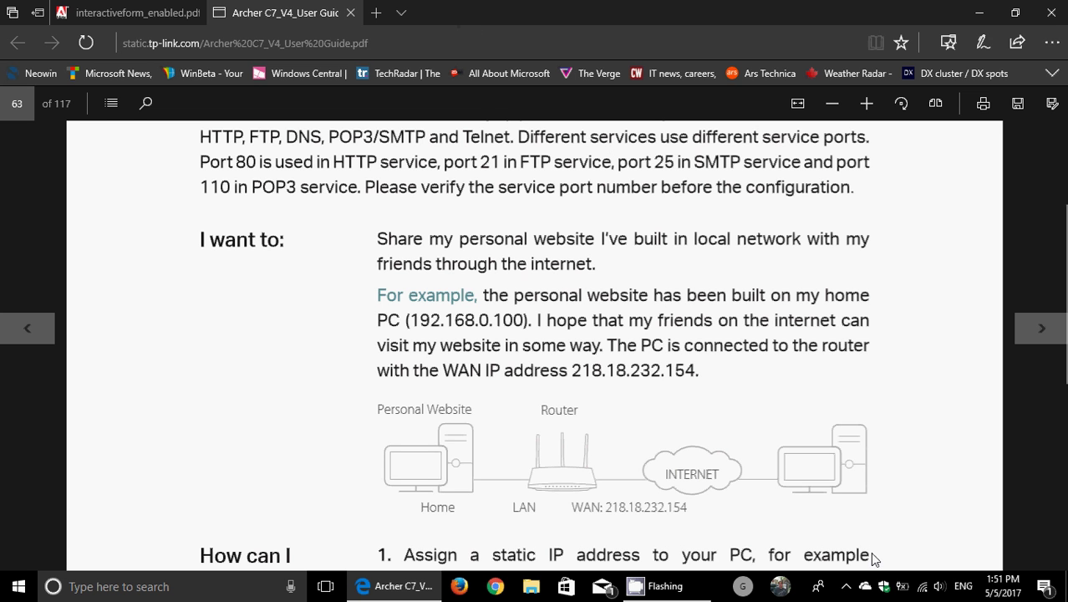
Open Windows Defender Security Center to view the device protection overview, and close it.
right_click(885, 584)
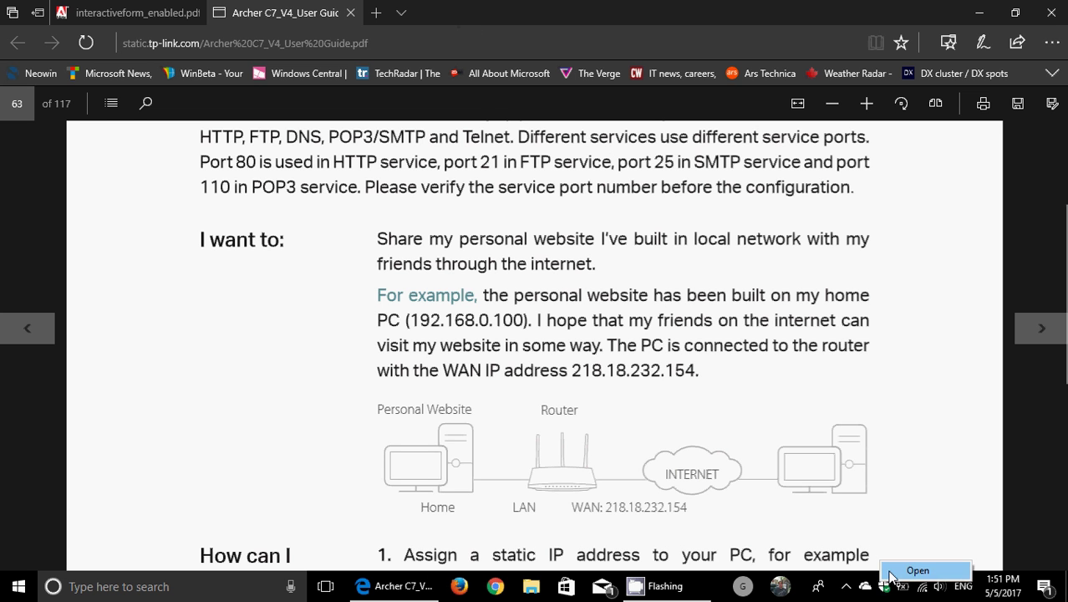
left_click(891, 575)
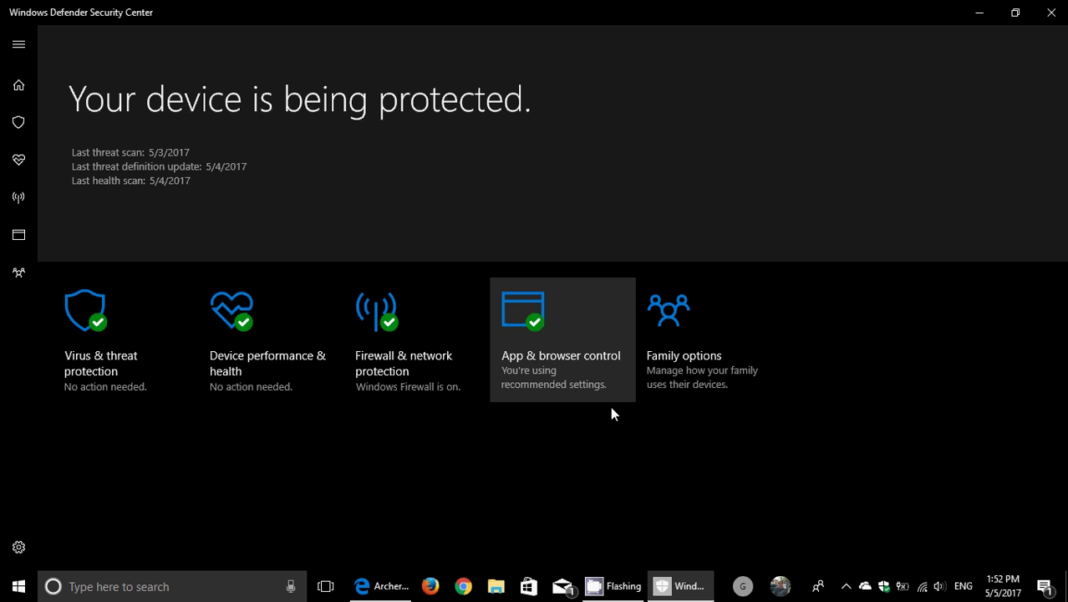
left_click(1051, 11)
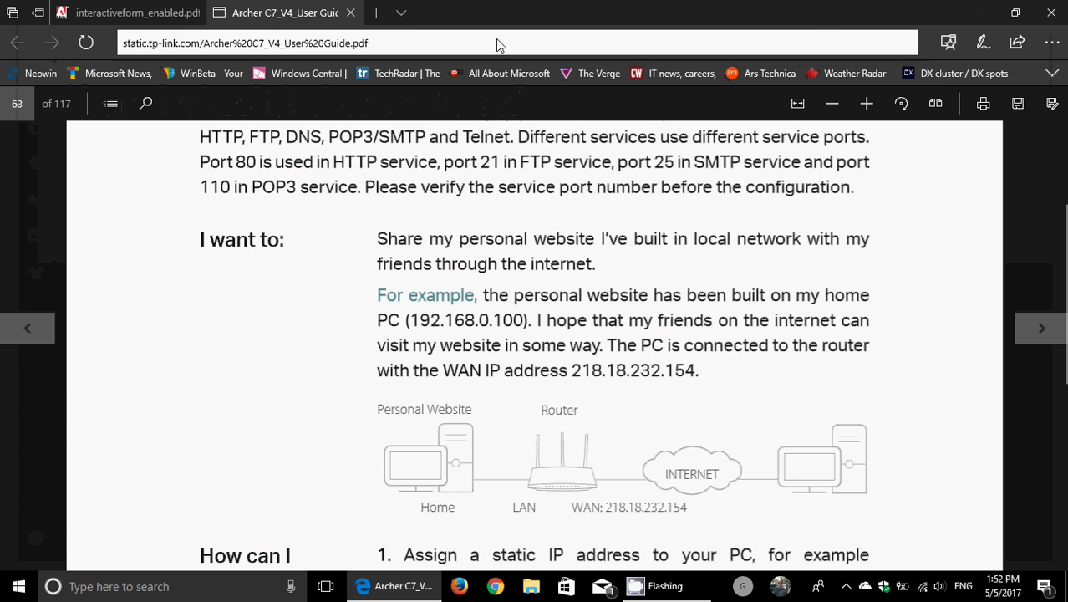
Minimize the browser, open Windows Settings from the Action Center and view its categories.
left_click(982, 13)
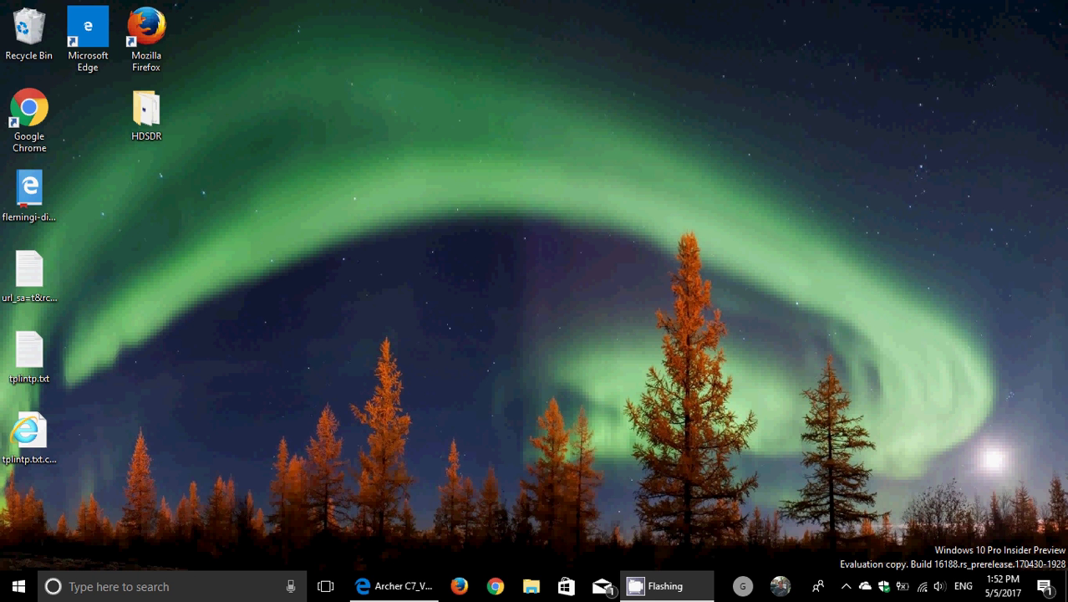
left_click(1047, 588)
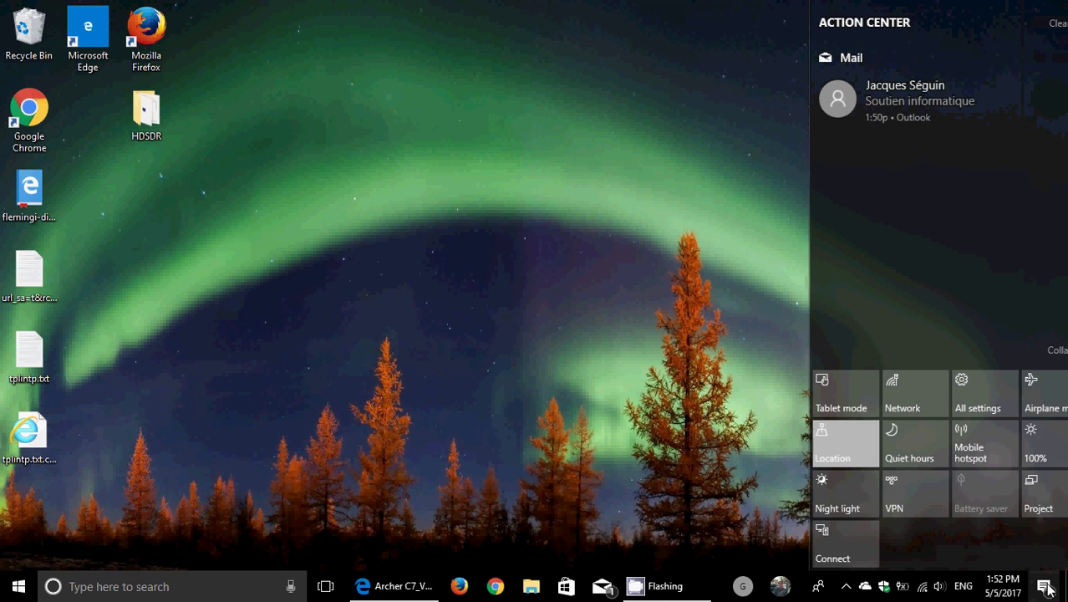
left_click(961, 399)
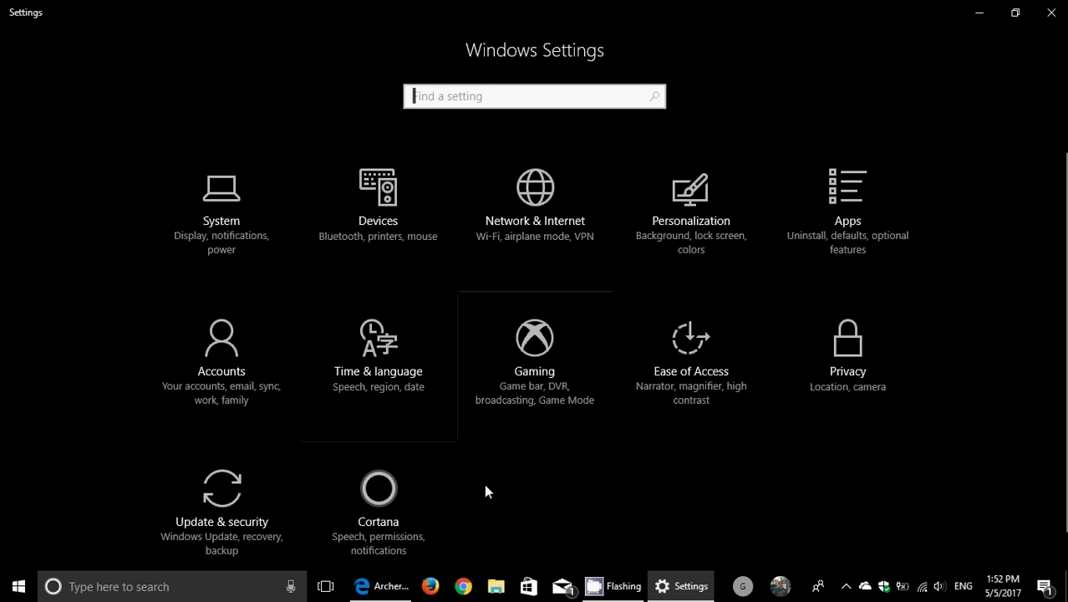
scroll(484, 483, "down", 1)
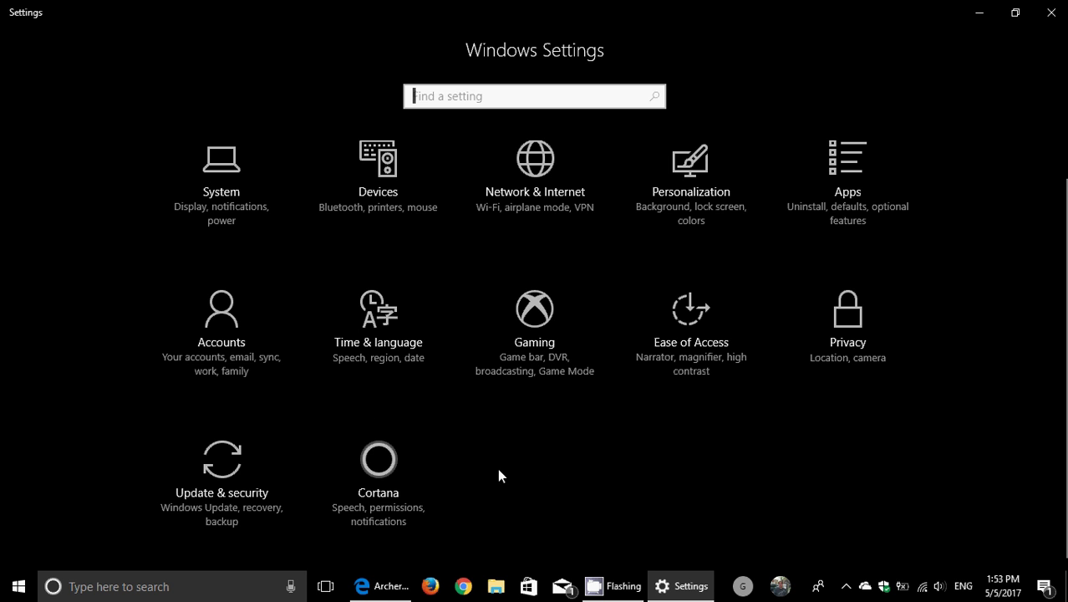
View the Talk to Cortana settings and the Windows Update page, returning to the Settings home page after each.
left_click(376, 491)
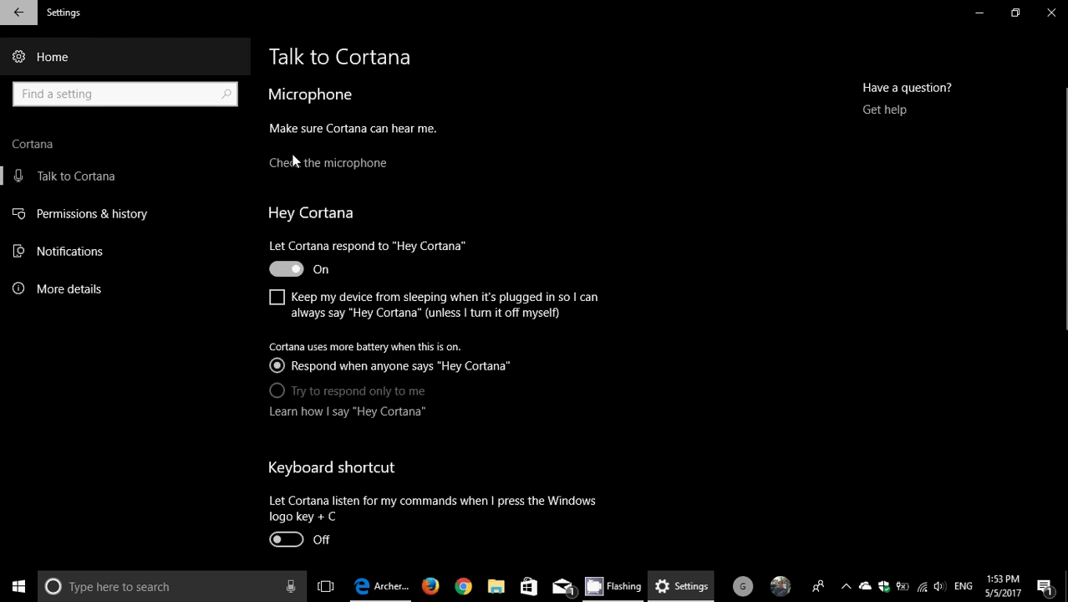
scroll(390, 244, "down", 5)
scroll(388, 238, "up", 6)
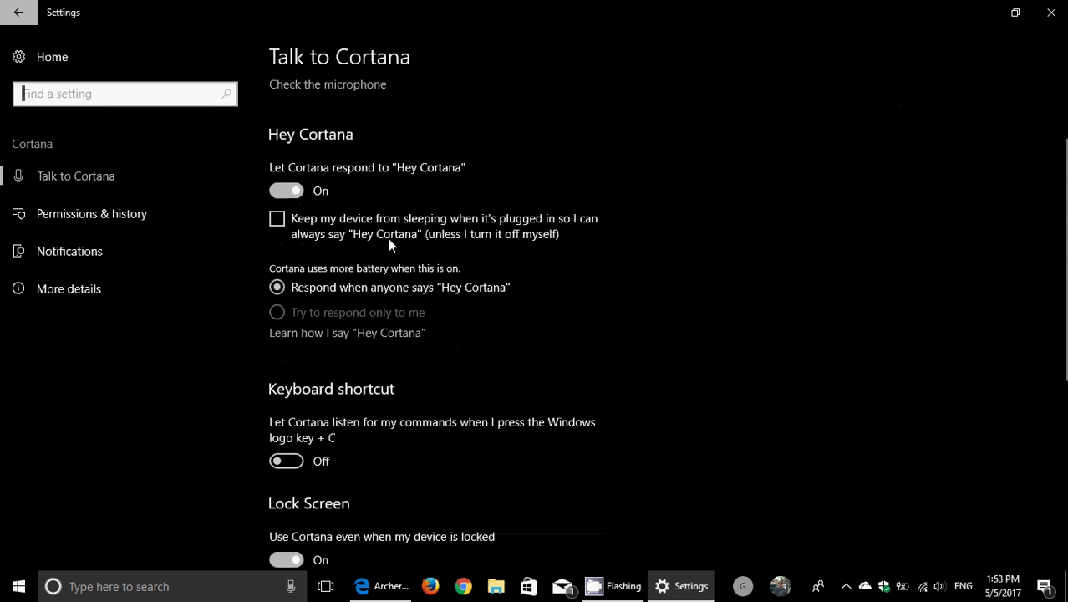
left_click(28, 12)
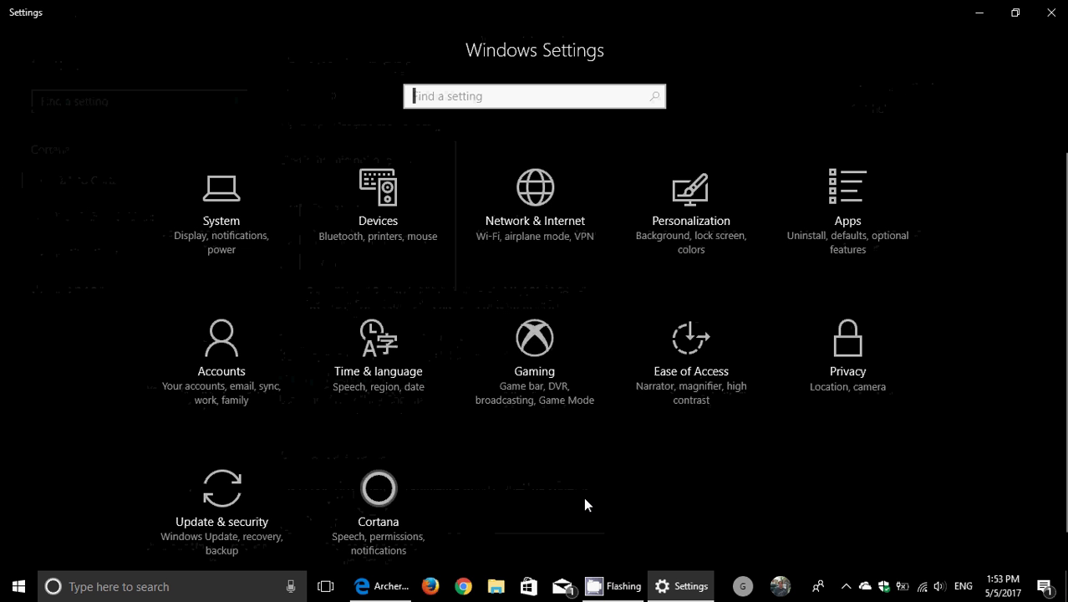
left_click(211, 499)
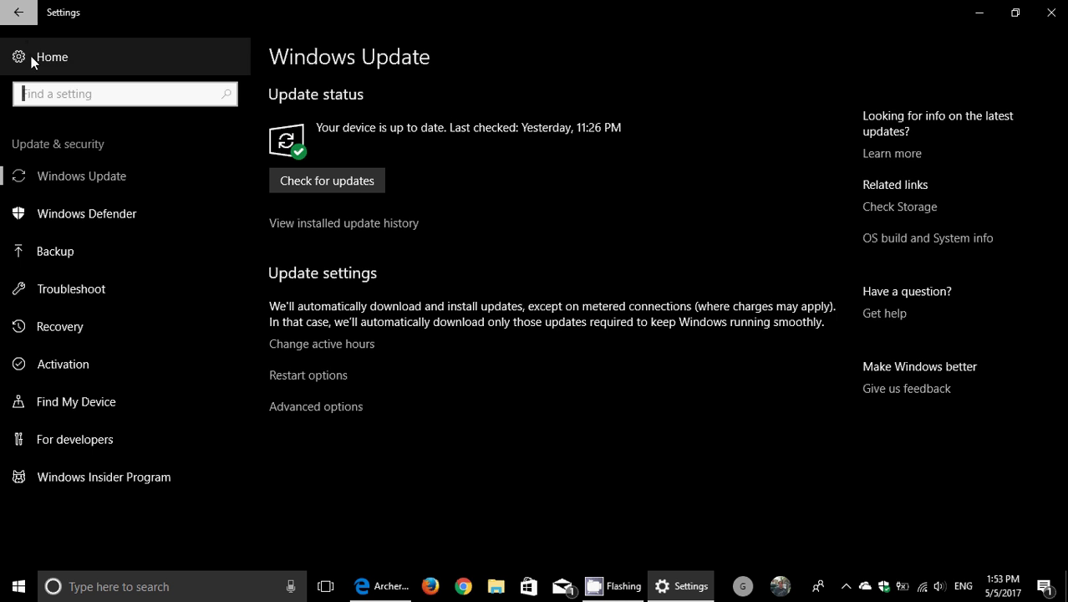
left_click(15, 14)
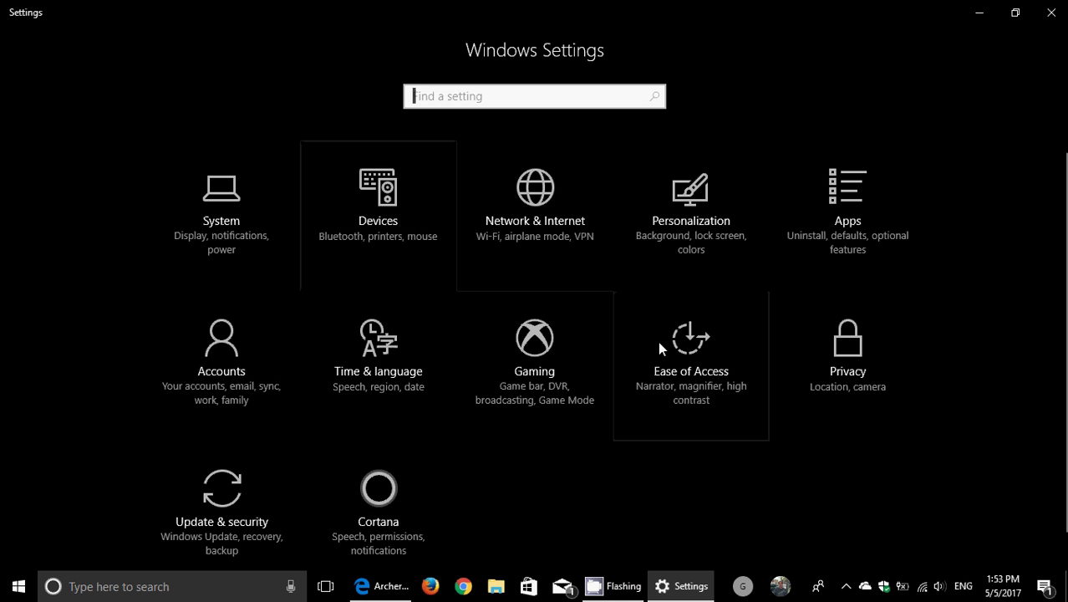
Open the Magnifier page under Ease of Access and examine its zoom options, mode, tracking options and keyboard shortcuts.
left_click(696, 372)
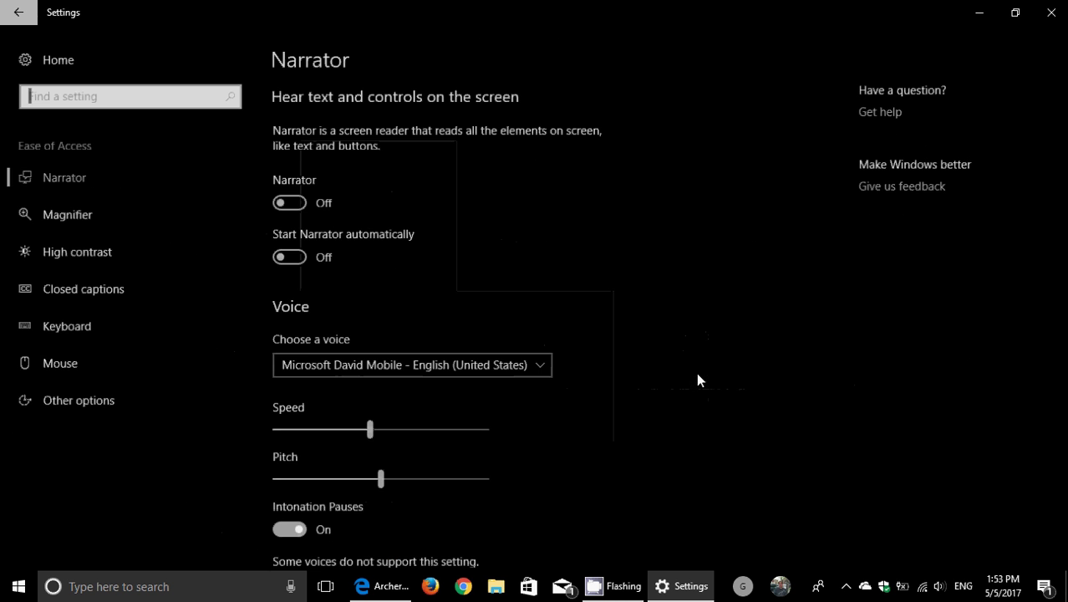
left_click(138, 216)
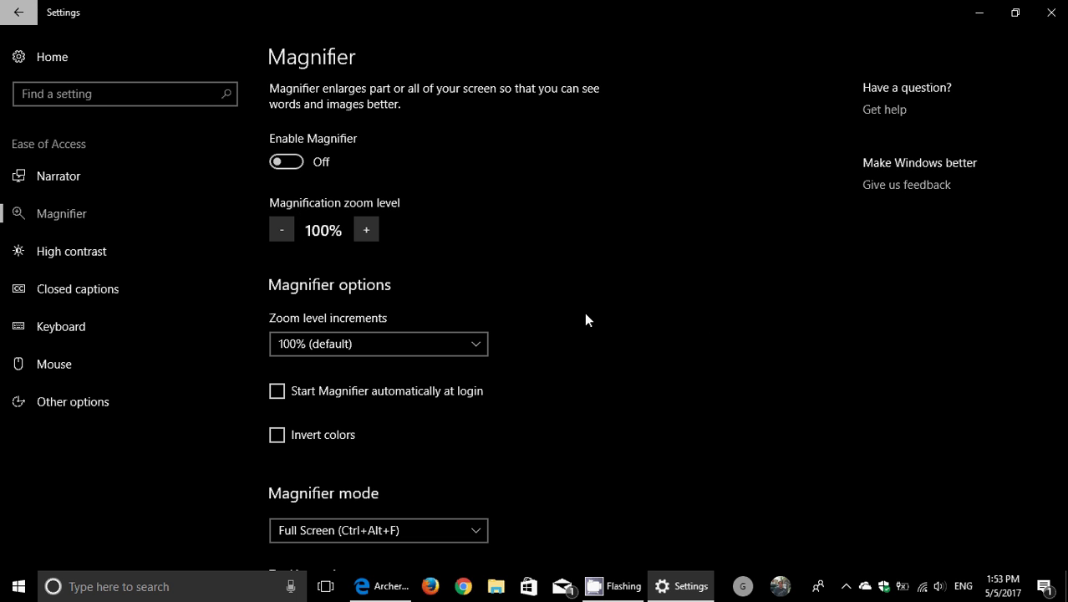
scroll(586, 320, "down", 5)
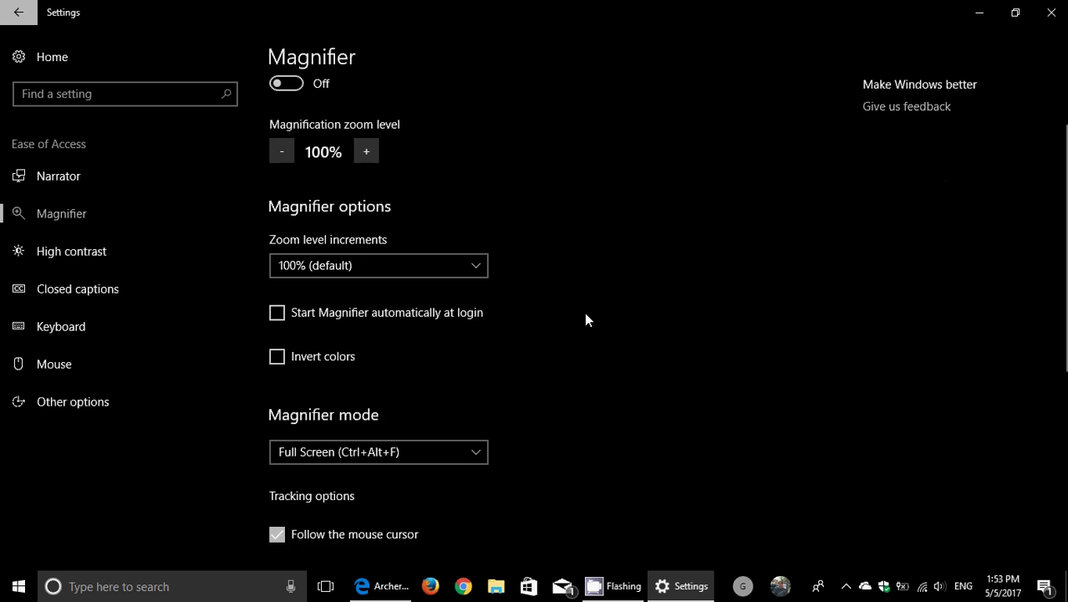
scroll(587, 320, "down", 2)
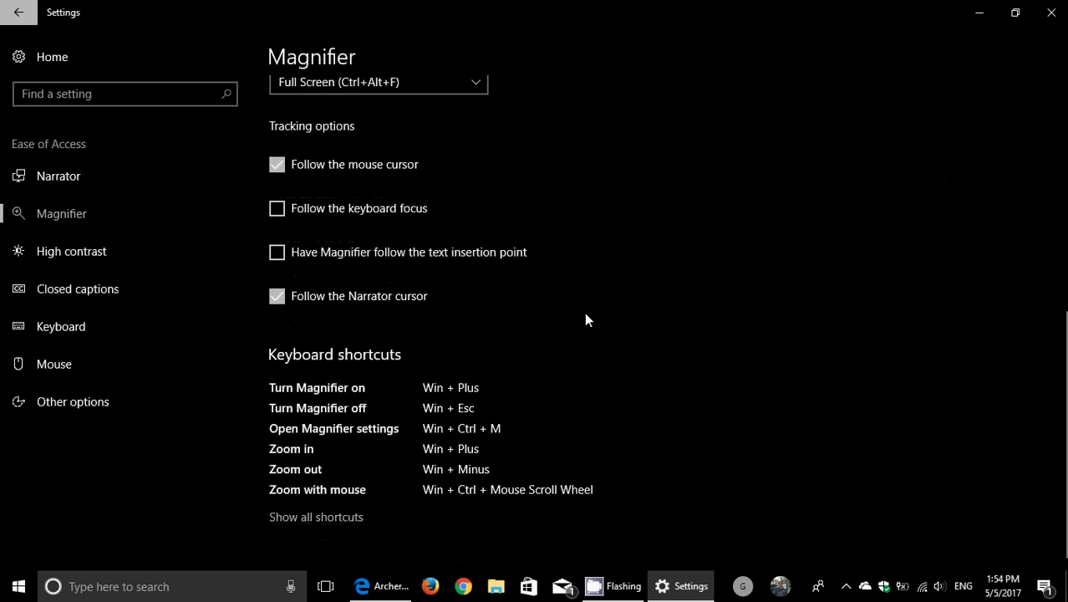
scroll(586, 320, "up", 4)
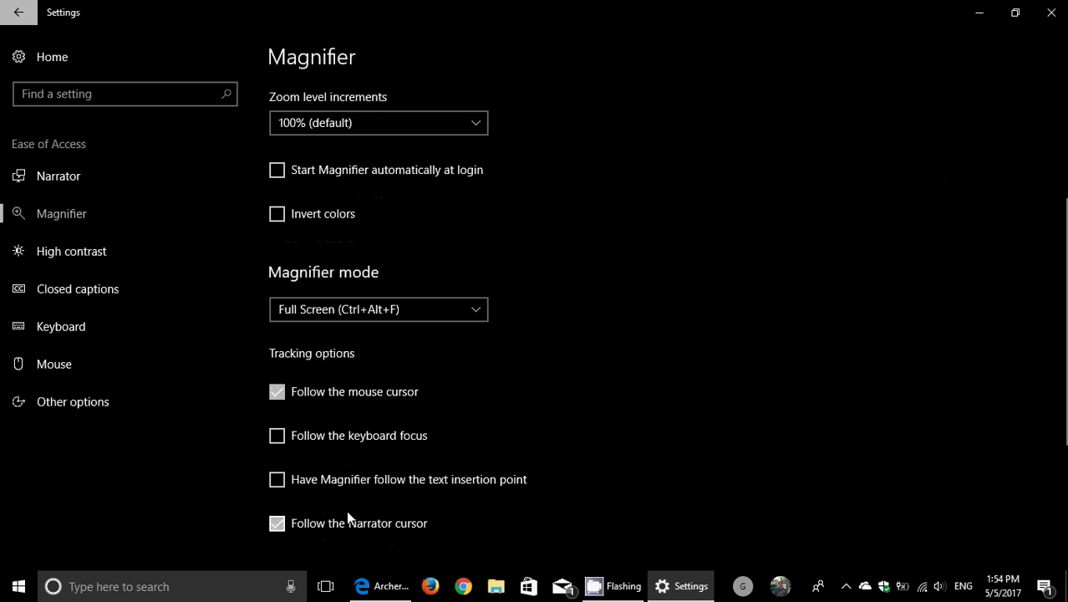
scroll(606, 391, "up", 3)
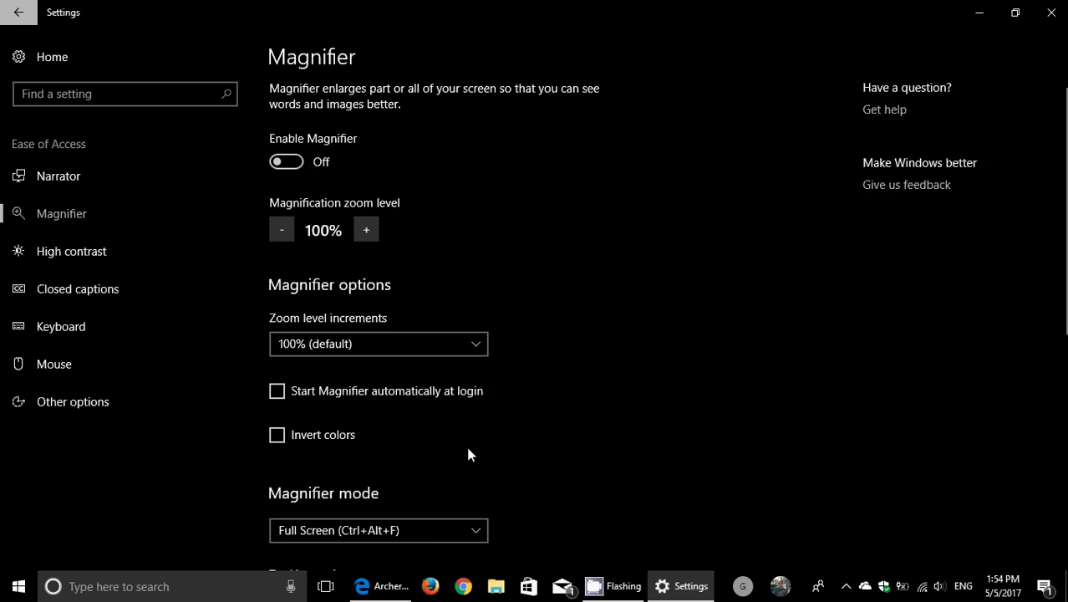
scroll(468, 452, "down", 4)
scroll(468, 454, "down", 1)
scroll(468, 454, "up", 4)
scroll(469, 454, "down", 3)
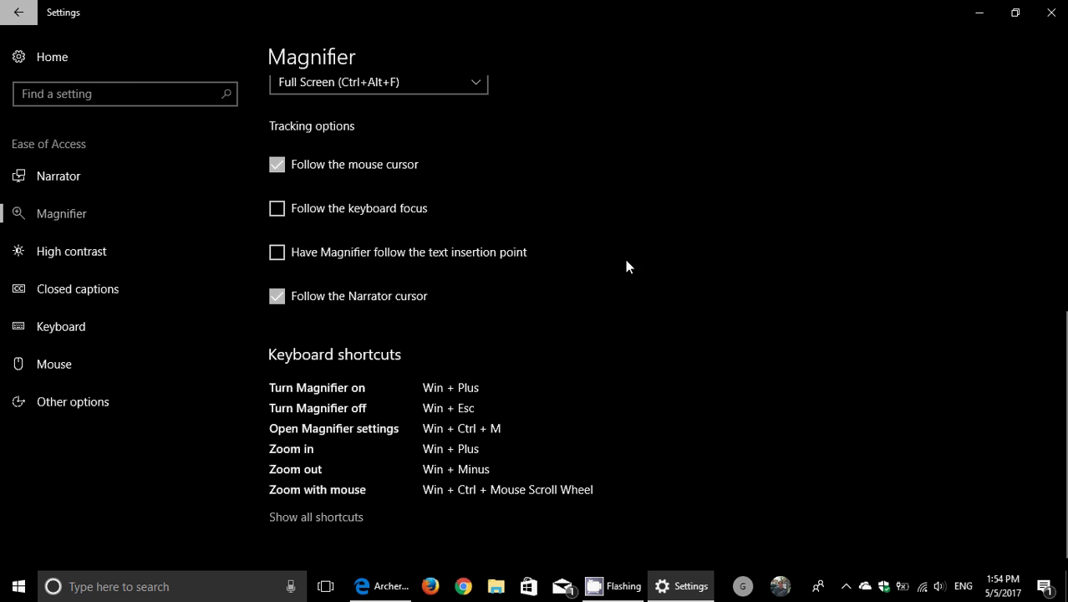
scroll(647, 296, "up", 5)
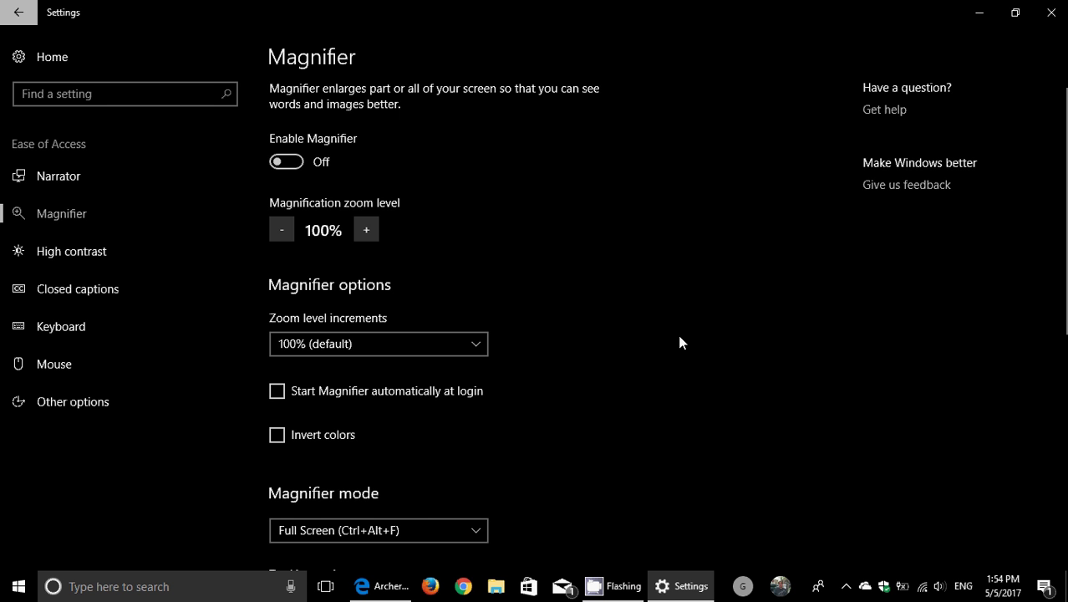
scroll(680, 341, "down", 3)
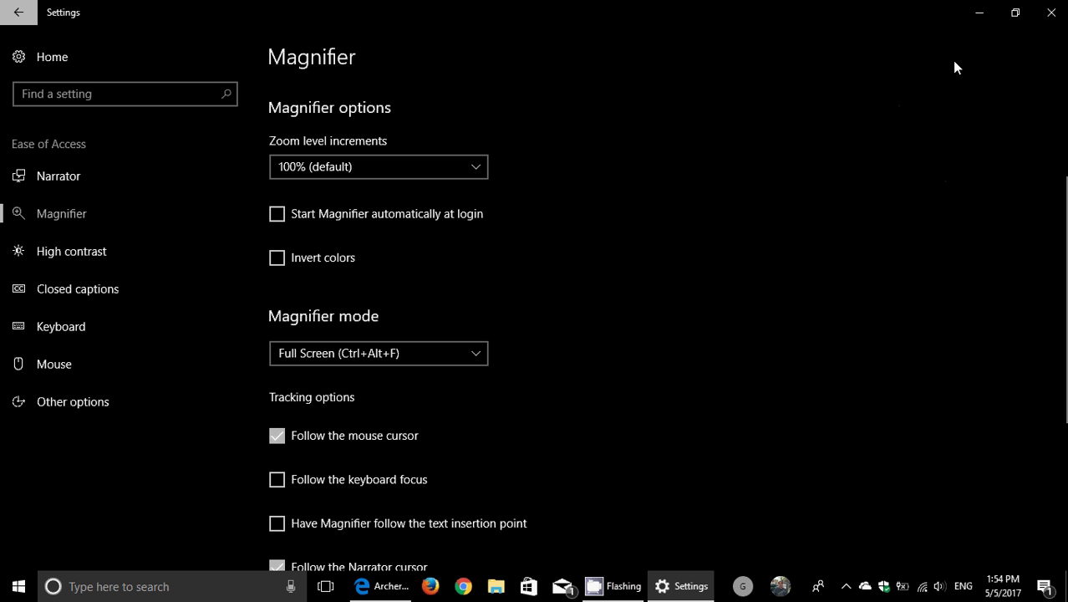
Close Settings, view the device protection overview in Windows Defender Security Center, and close it.
left_click(1052, 12)
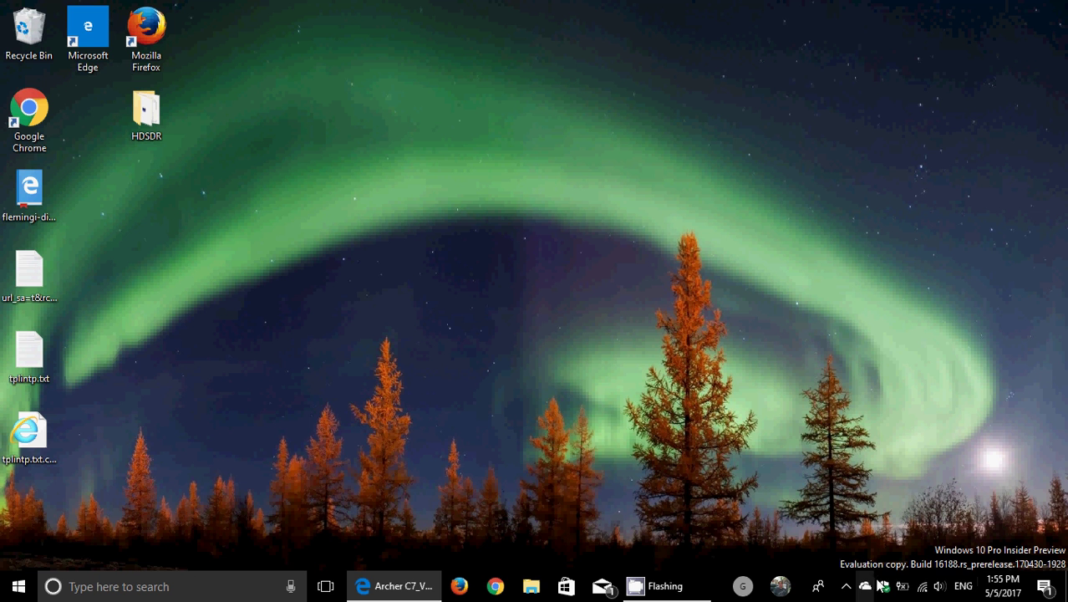
left_click(884, 586)
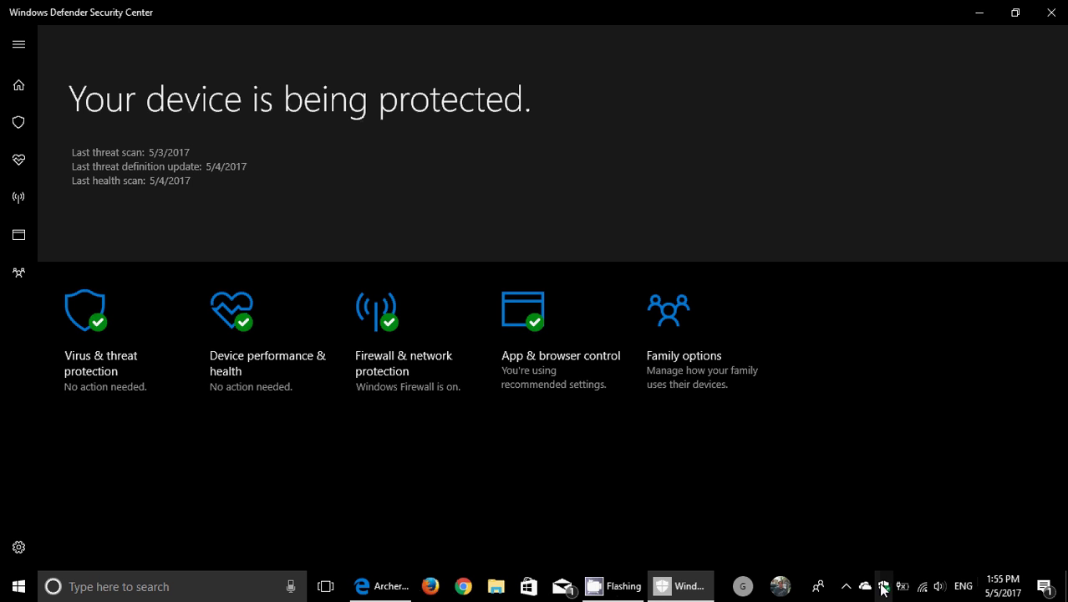
left_click(1051, 12)
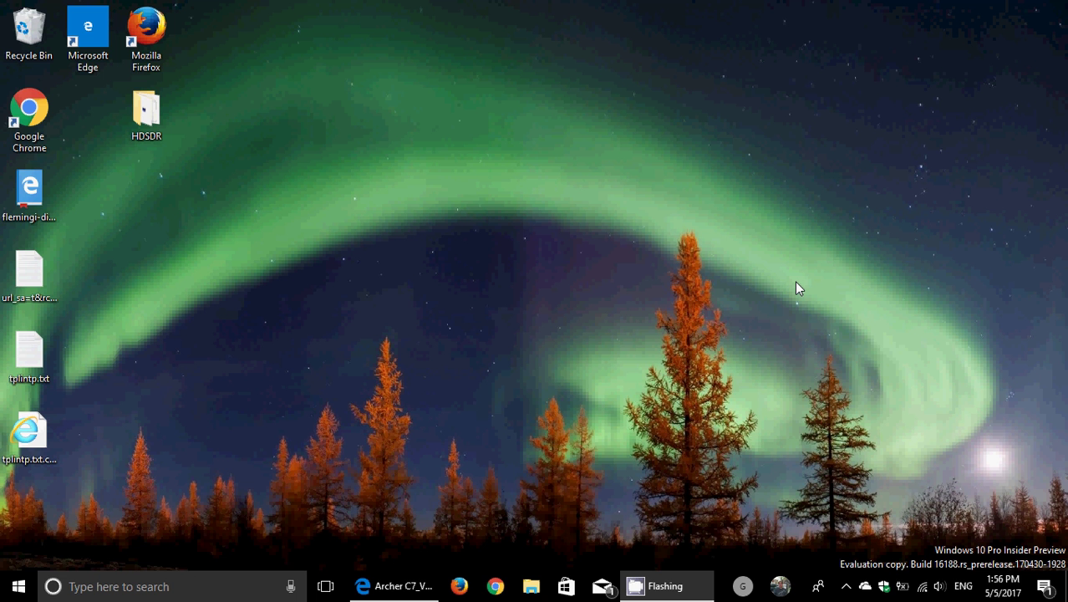
Open Windows Settings from the Action Center and view the Windows Update page under Update & security.
left_click(1045, 588)
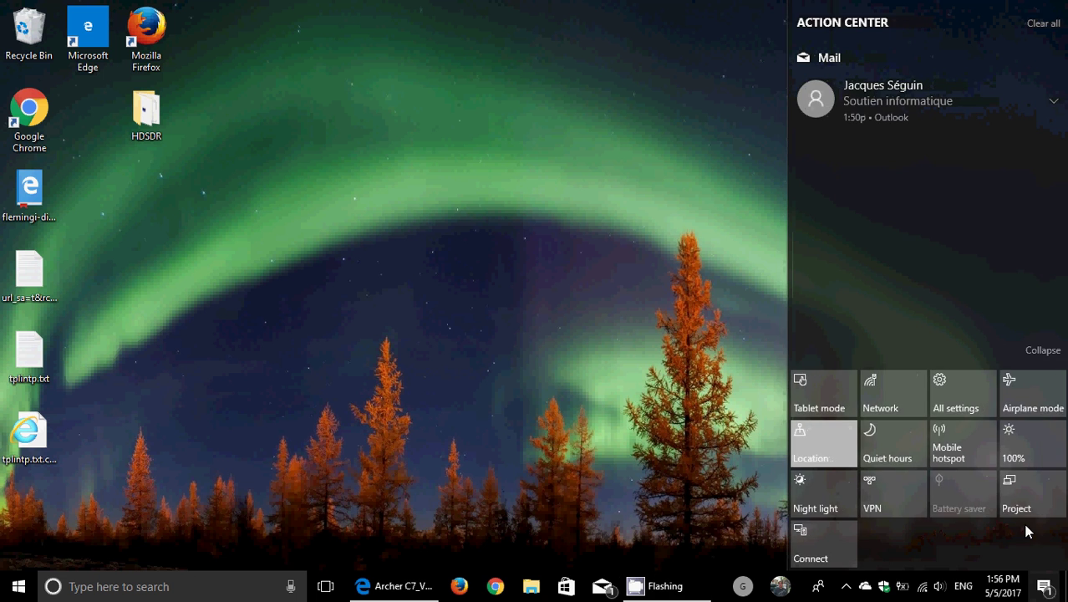
left_click(953, 398)
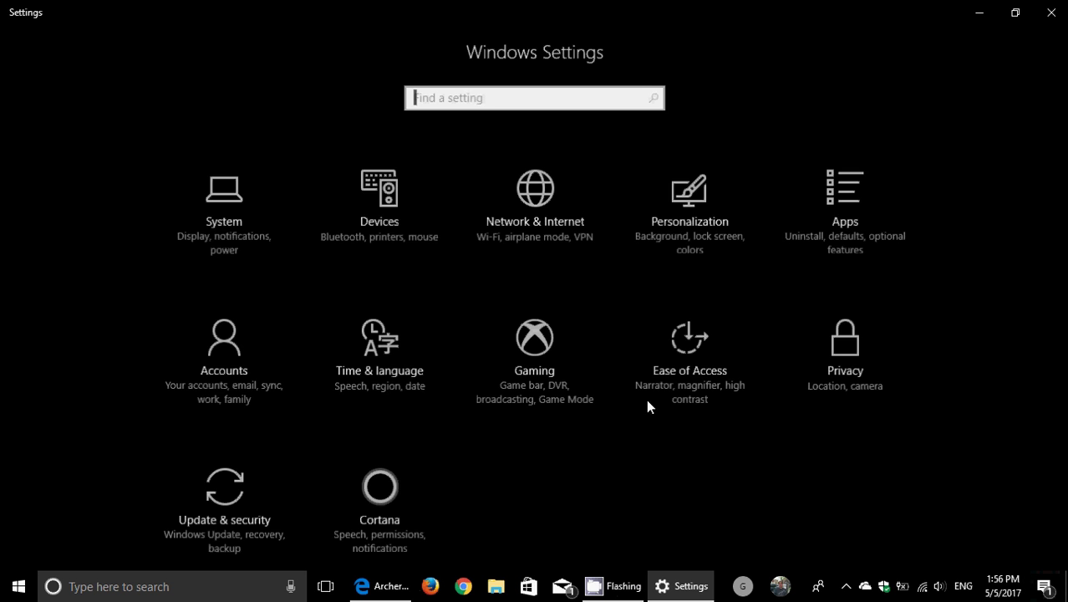
left_click(235, 523)
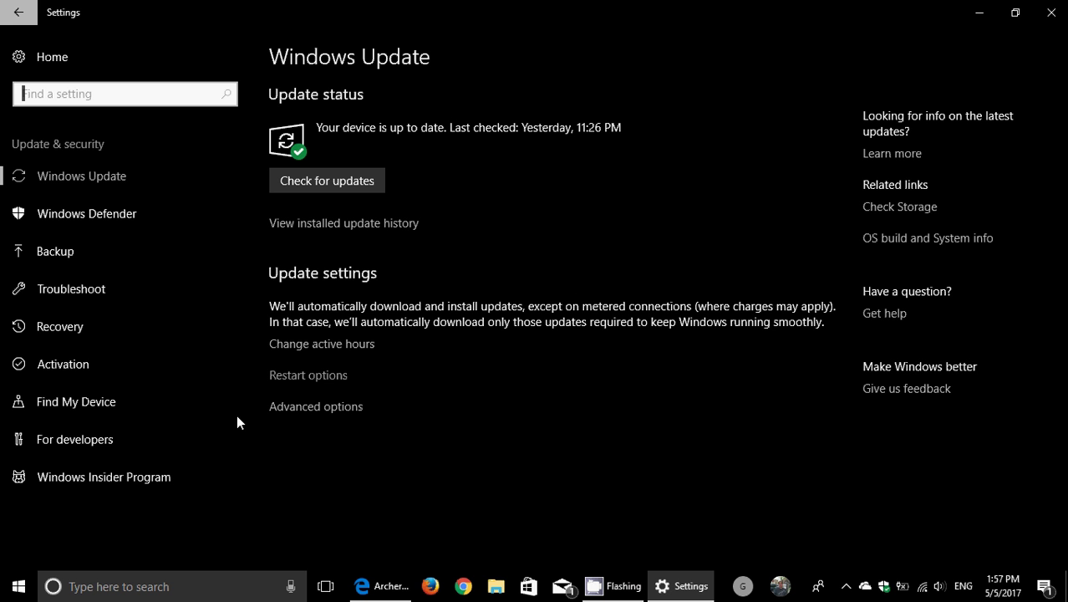
View the Start menu's app list and tiles, dismiss it, and close Settings to return to the desktop.
left_click(19, 586)
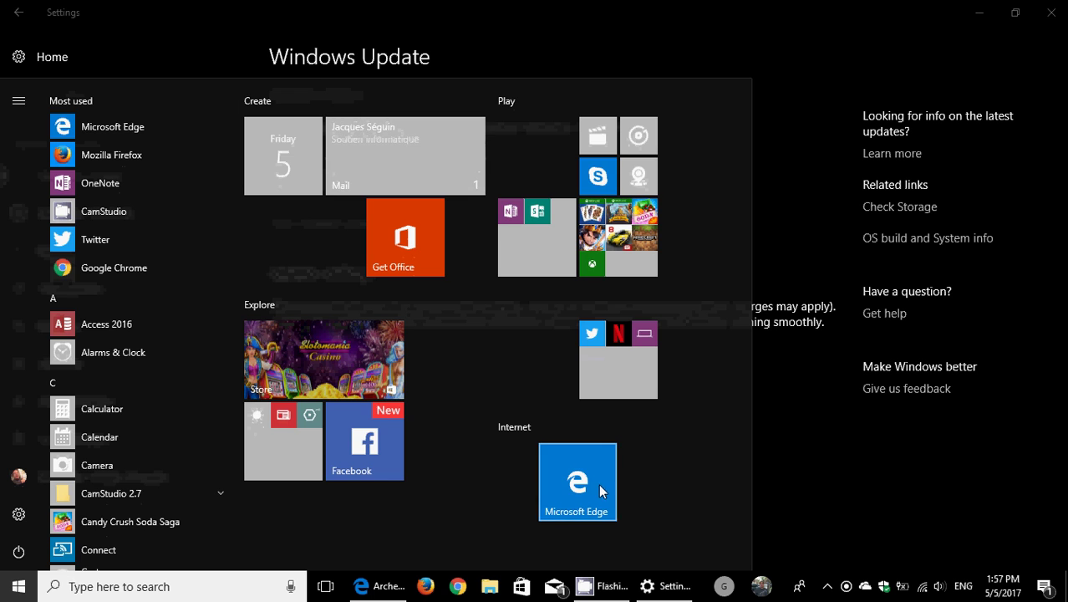
left_click(914, 528)
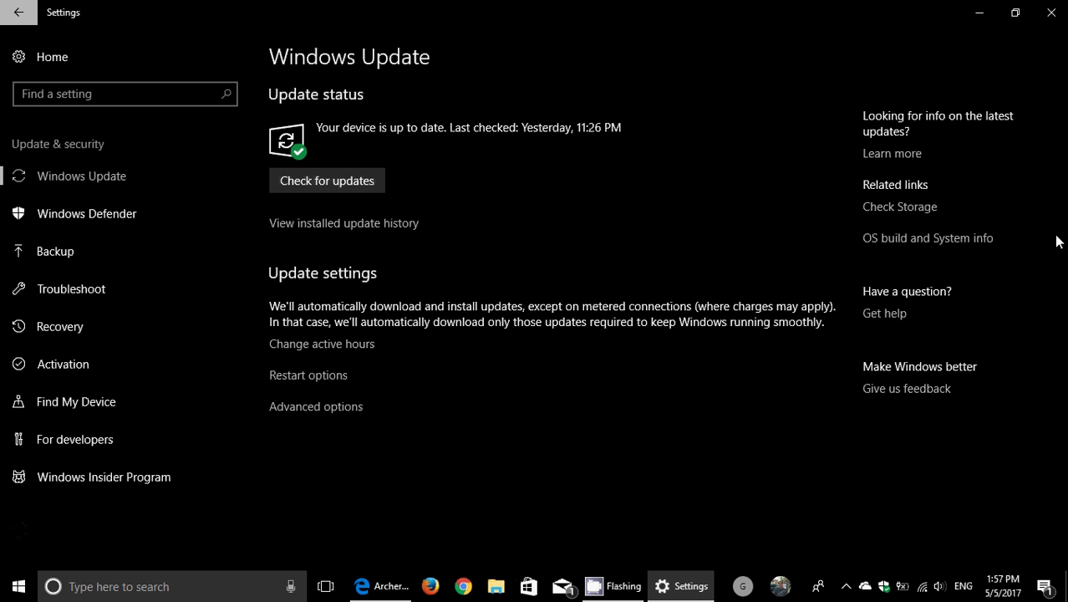
left_click(1051, 14)
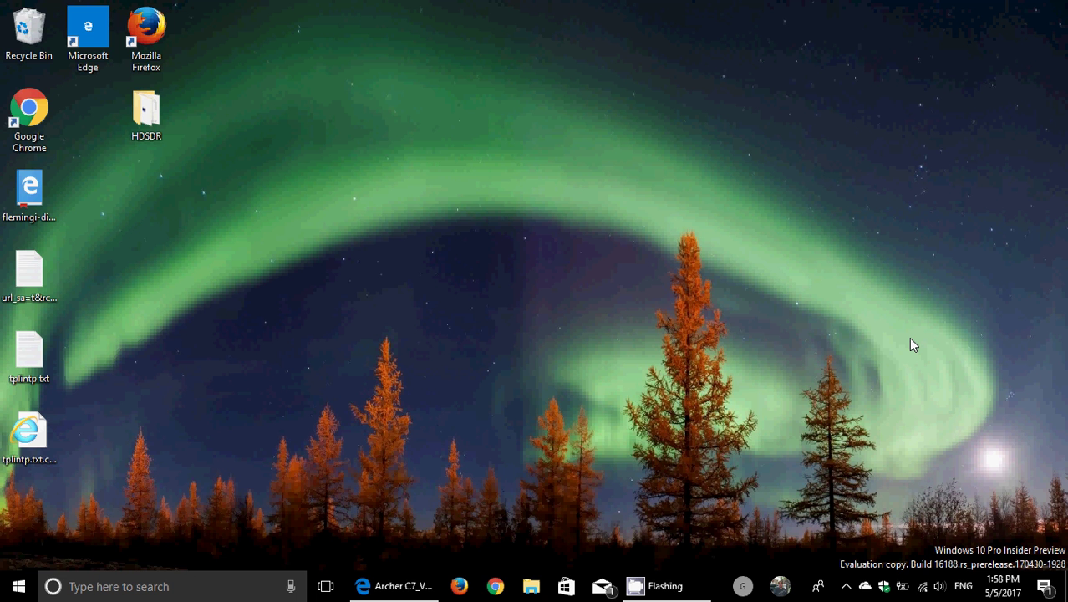
left_click(846, 588)
left_click(861, 522)
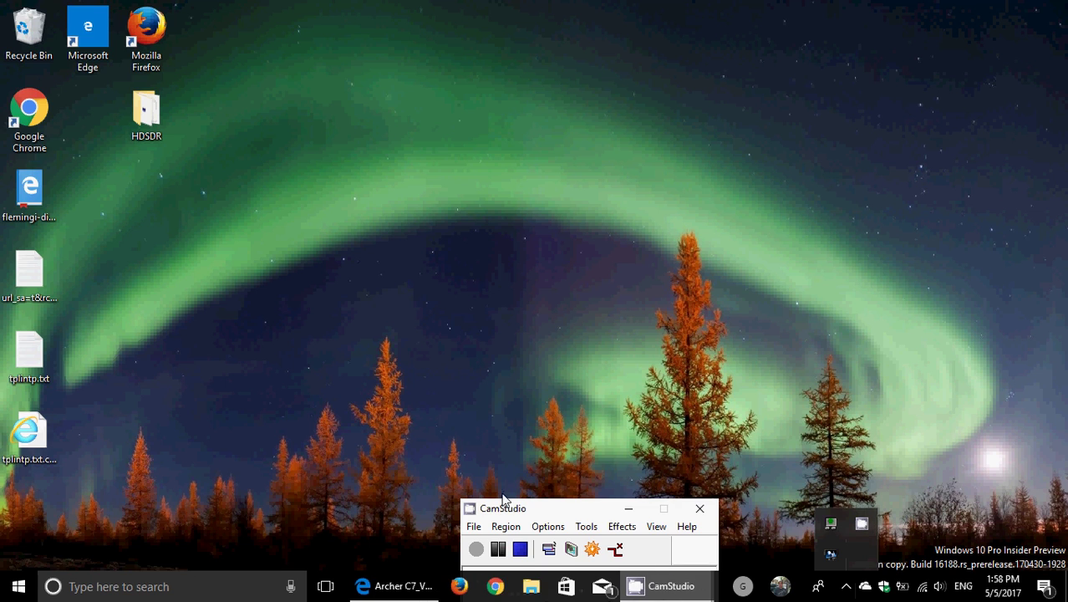